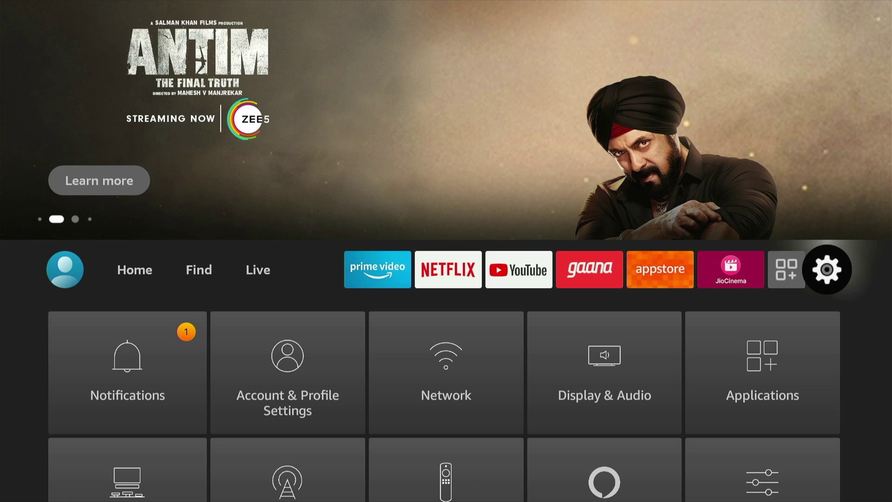
Look up the Fire TV's network IP address under My Fire TV > About > Network
{"action": "key", "text": "Down"}
{"action": "key", "text": "Down"}
{"action": "key", "text": "Down"}
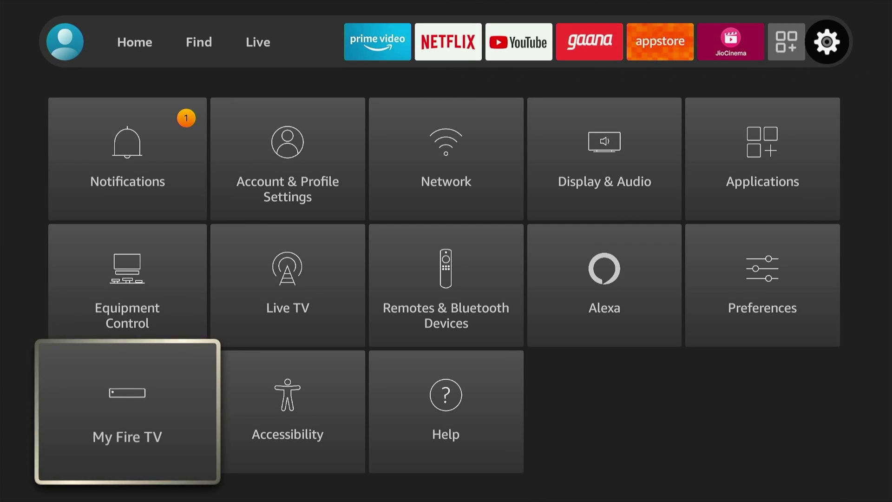
{"action": "key", "text": "Return"}
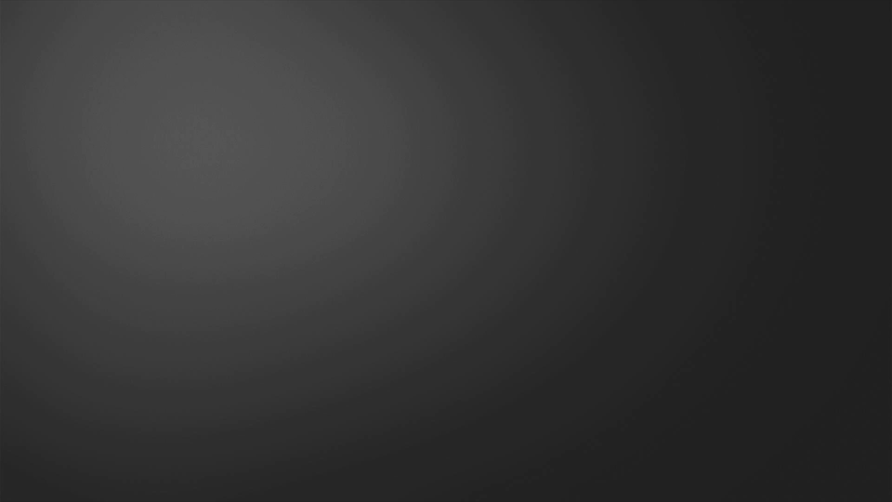
{"action": "key", "text": "Return"}
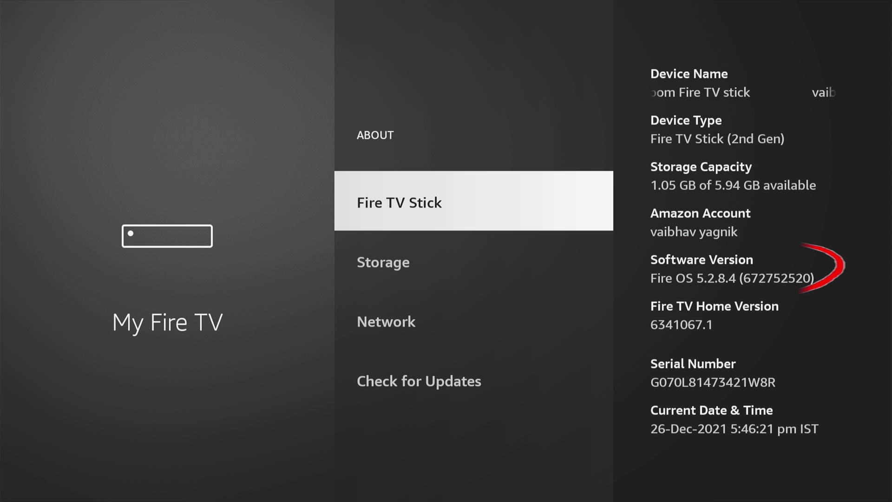
{"action": "key", "text": "Down"}
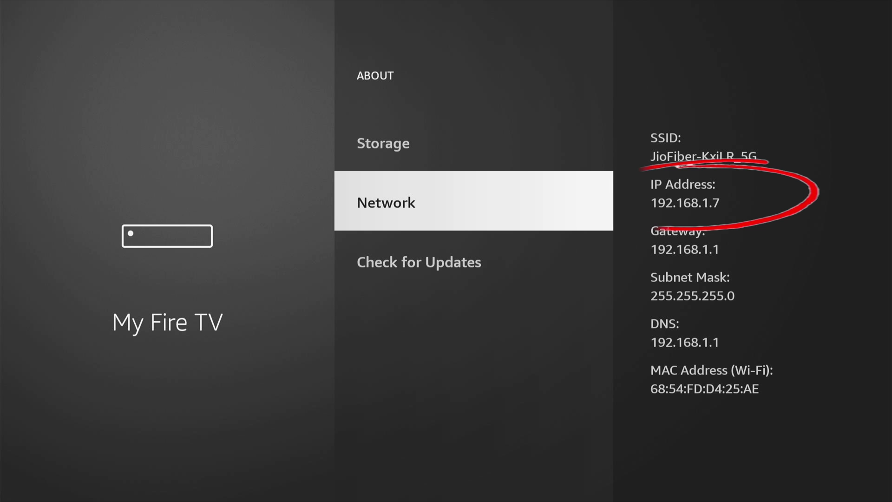
Switch ADB Debugging to ON in Developer Options
{"action": "key", "text": "Escape"}
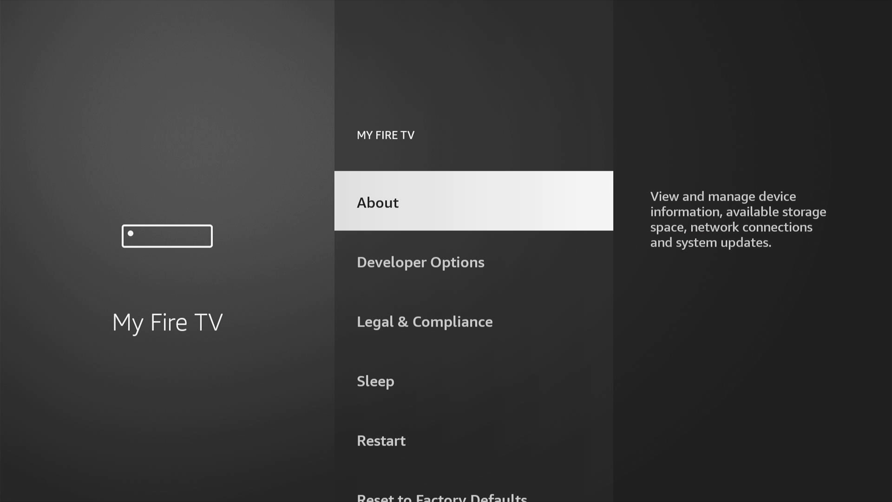
{"action": "key", "text": "Down"}
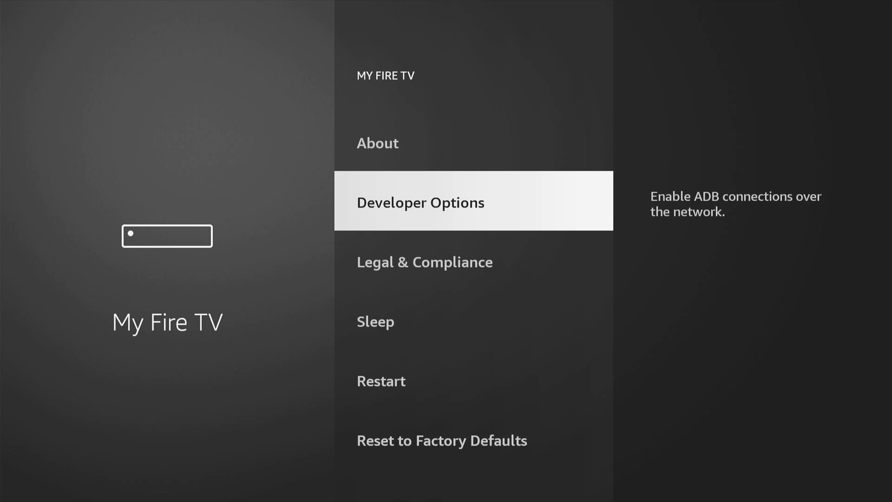
{"action": "key", "text": "Return"}
{"action": "key", "text": "Return"}
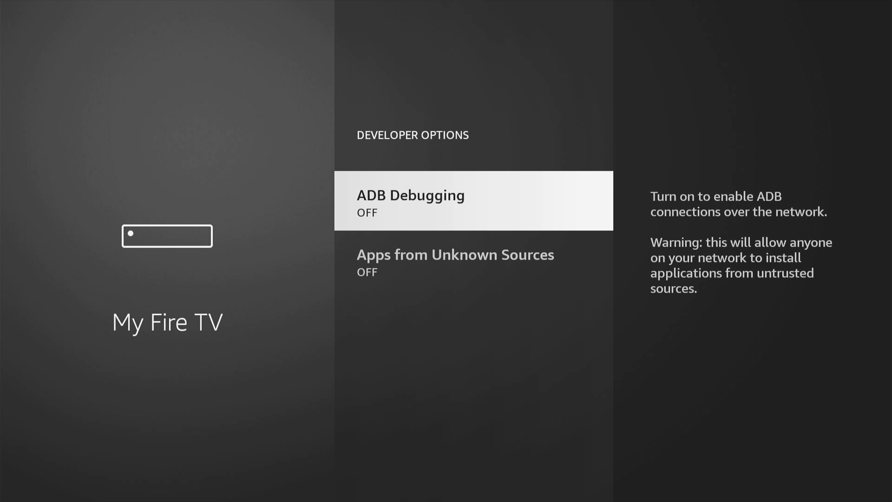
{"action": "key", "text": "Down"}
{"action": "key", "text": "Return"}
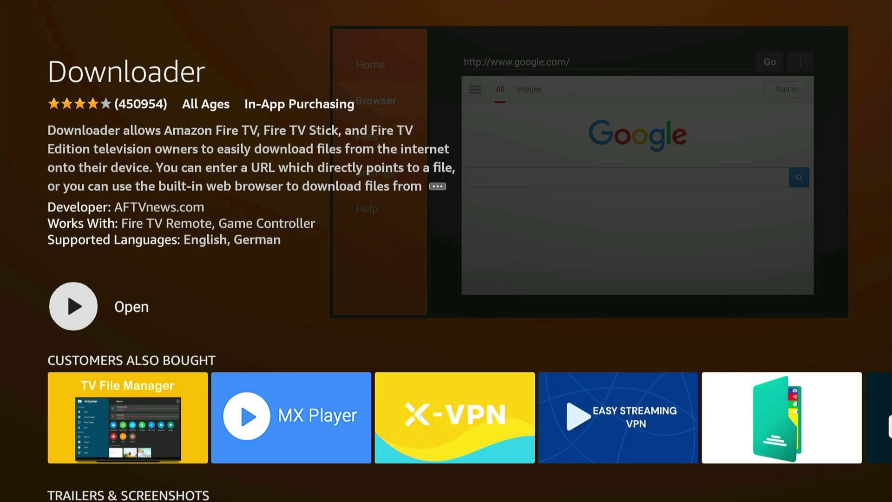
Launch Downloader from its store page with Open
{"action": "key", "text": "Return"}
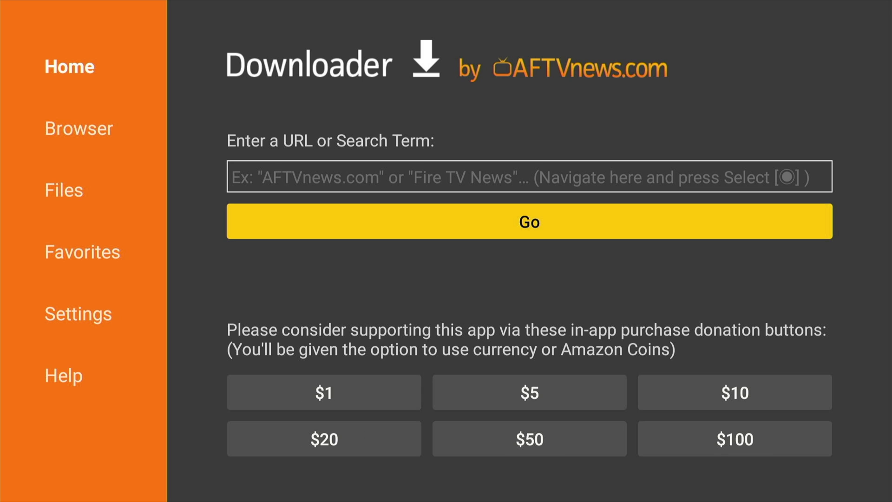
{"action": "key", "text": "Return"}
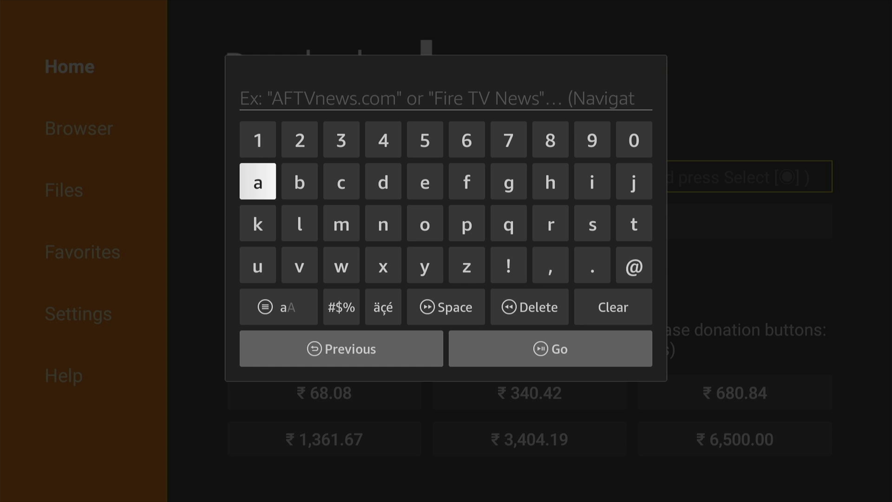
{"action": "type", "text": "http://bit.ly/SW5LM106"}
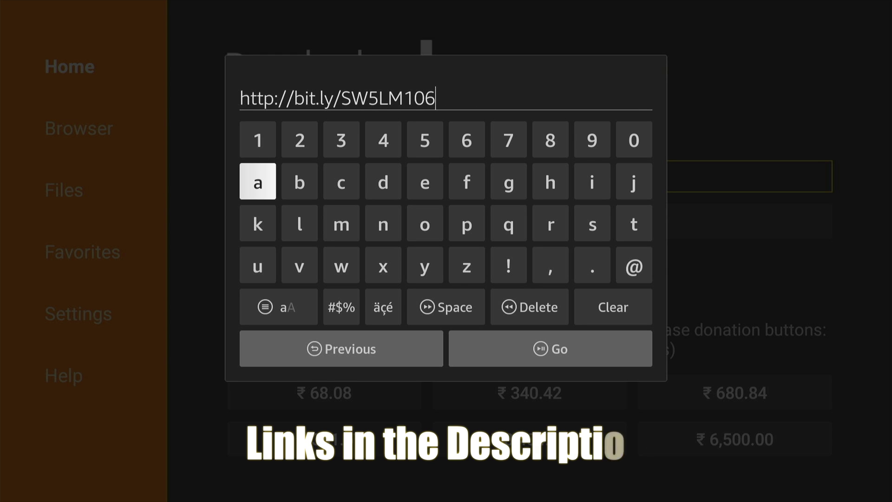
{"action": "key", "text": "XF86AudioPlay"}
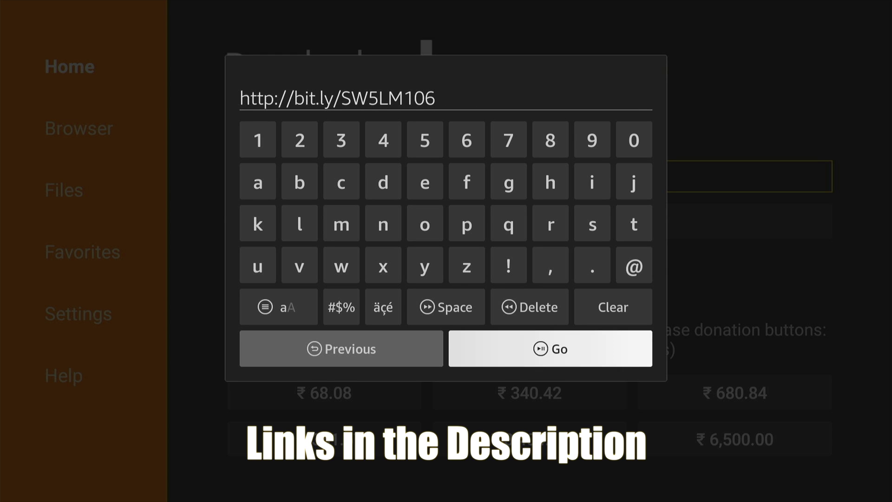
{"action": "key", "text": "Return"}
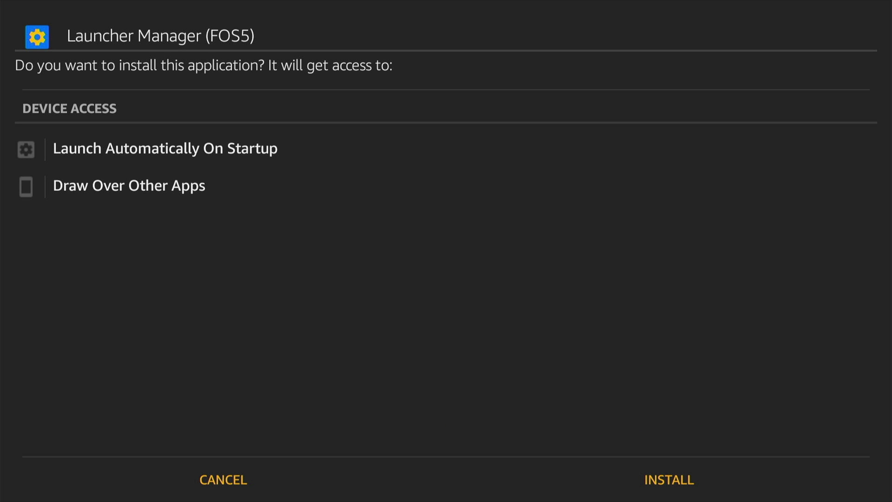
{"action": "key", "text": "Right"}
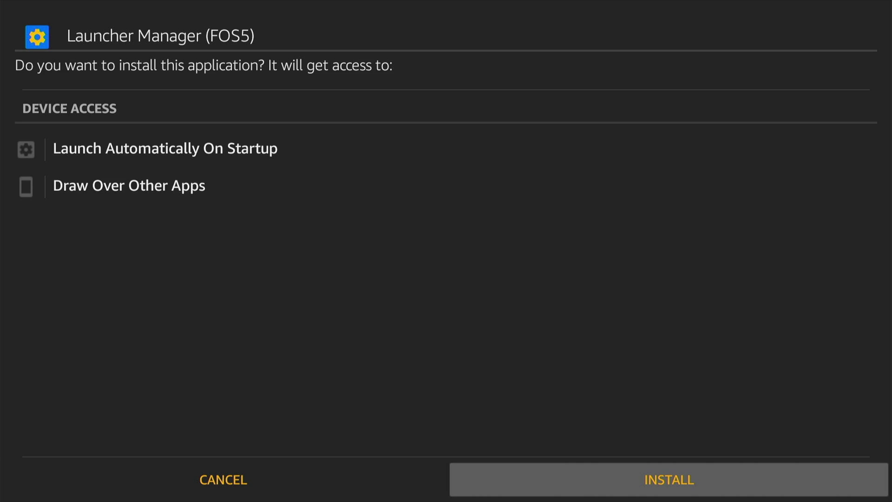
{"action": "key", "text": "Return"}
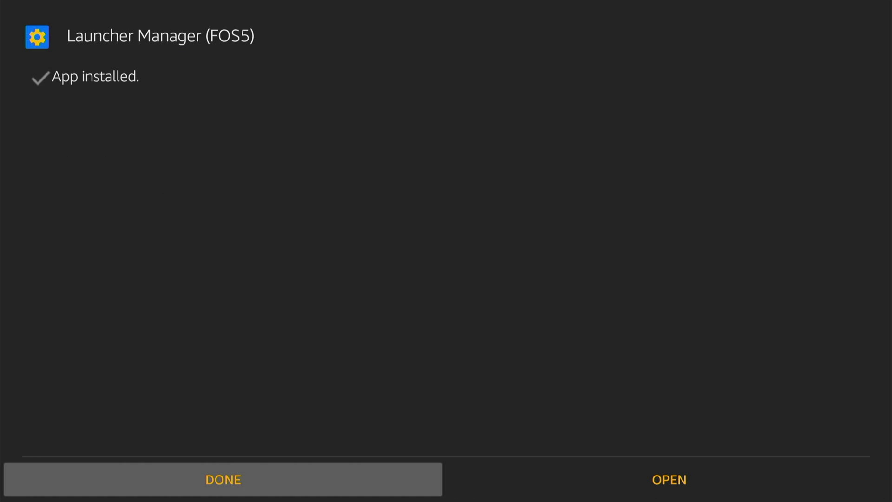
{"action": "key", "text": "Return"}
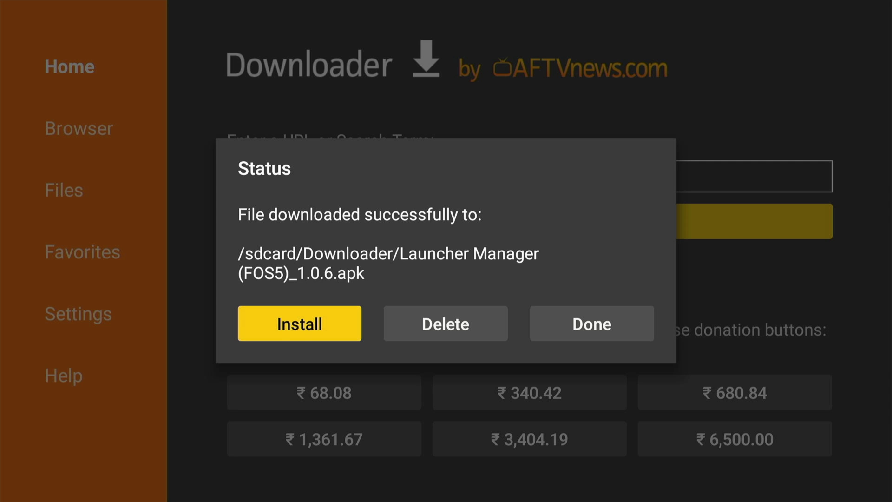
Delete the leftover Launcher Manager 1.0.6 apk file
{"action": "key", "text": "Right"}
{"action": "key", "text": "Return"}
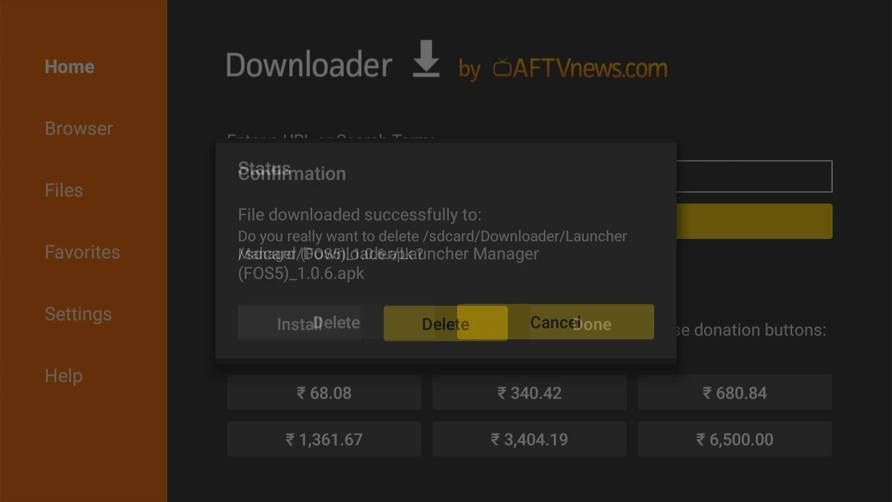
{"action": "key", "text": "Left"}
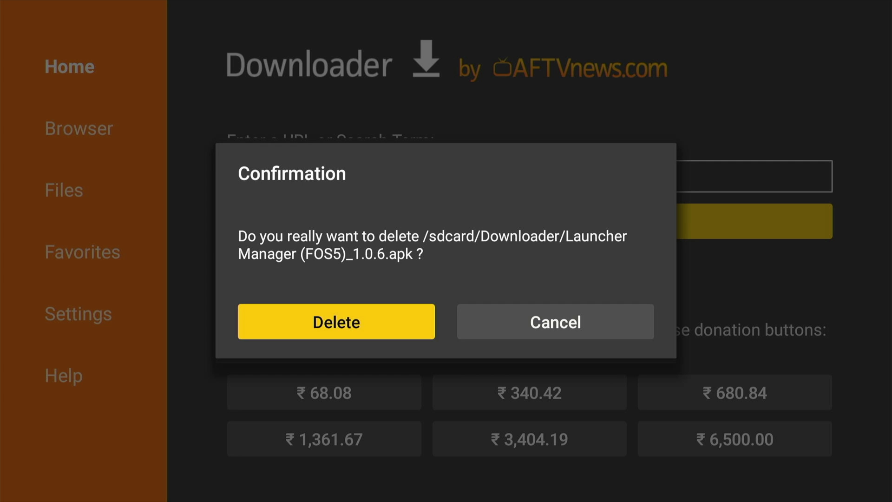
{"action": "key", "text": "Return"}
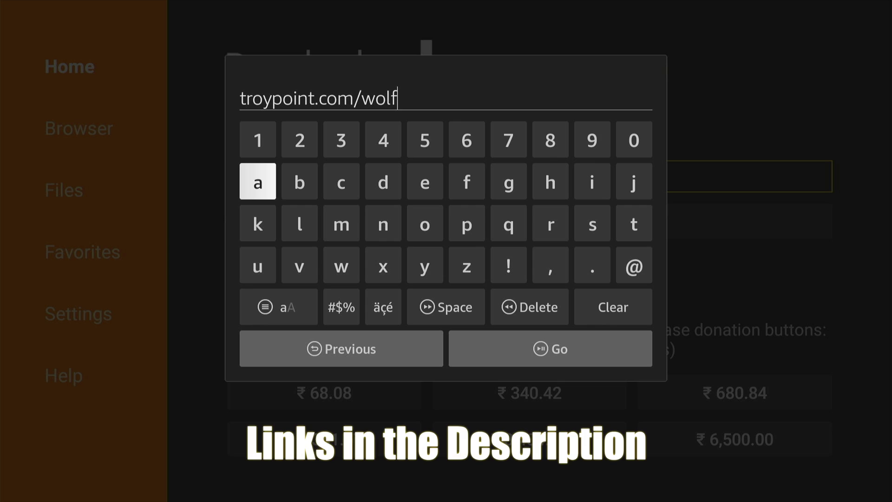
{"action": "key", "text": "Return"}
{"action": "key", "text": "Return"}
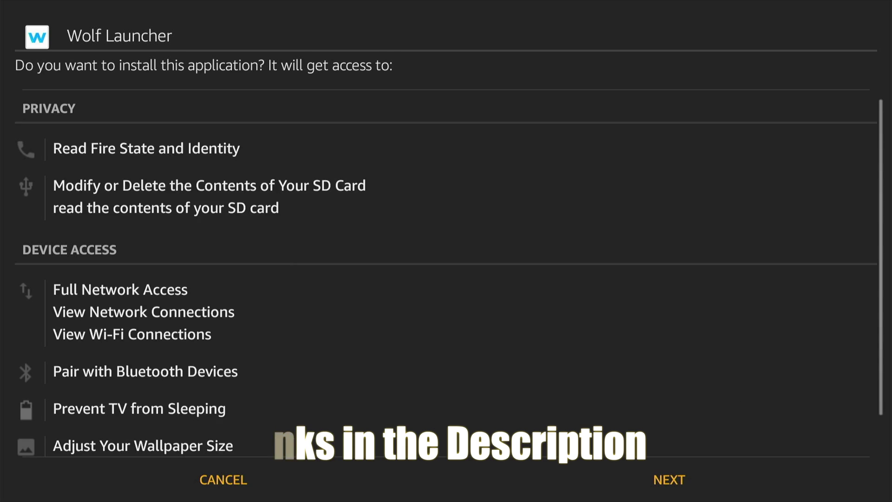
{"action": "key", "text": "Return"}
{"action": "key", "text": "Return"}
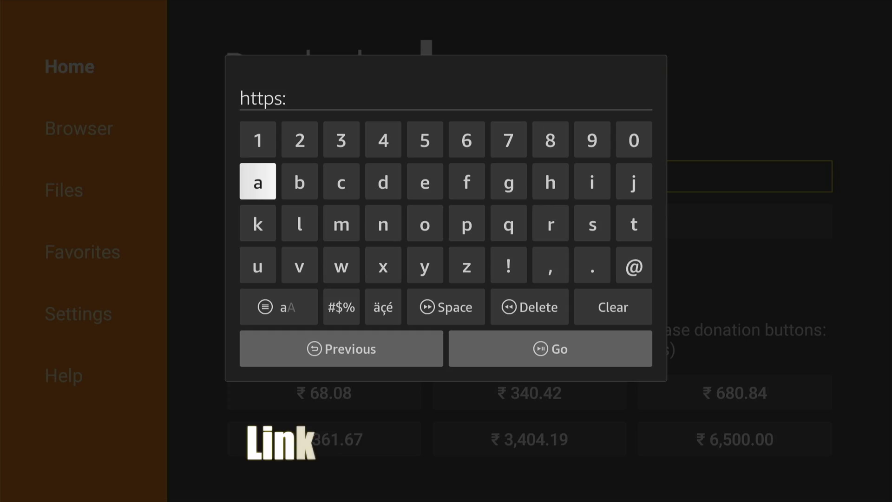
{"action": "type", "text": "/"}
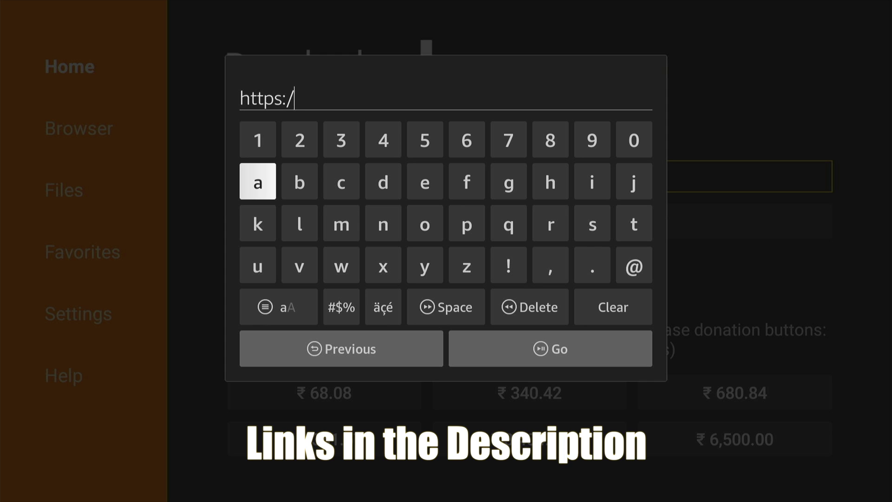
{"action": "type", "text": "/tinyurl.com/nhza3s9b"}
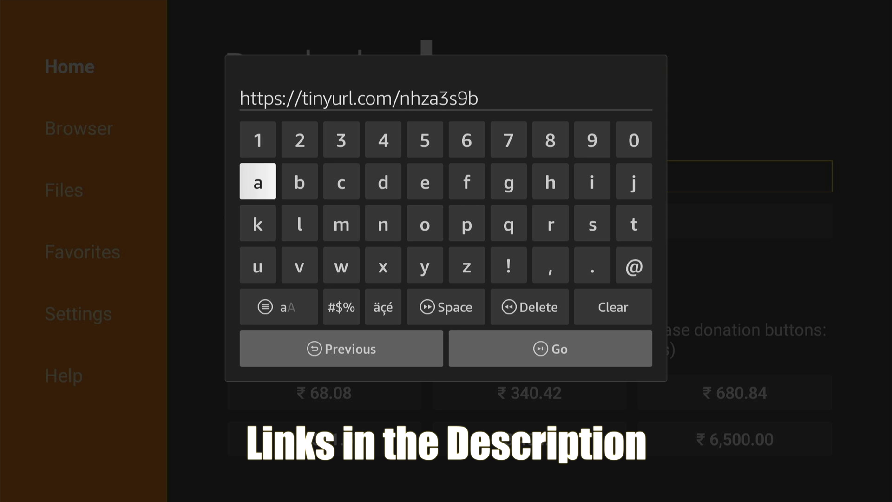
{"action": "key", "text": "Return"}
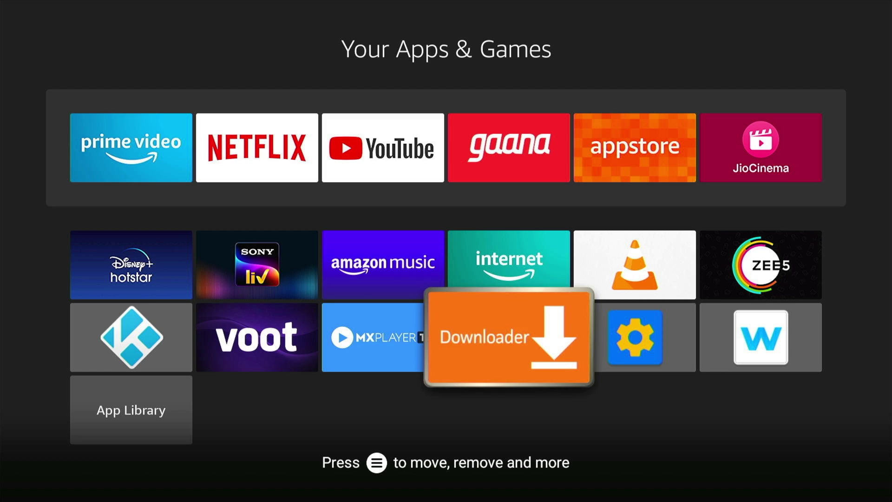
Launch the Launcher Manager gear tile from Your Apps & Games
{"action": "left_click", "coordinate": [635, 337]}
{"action": "key", "text": "Return"}
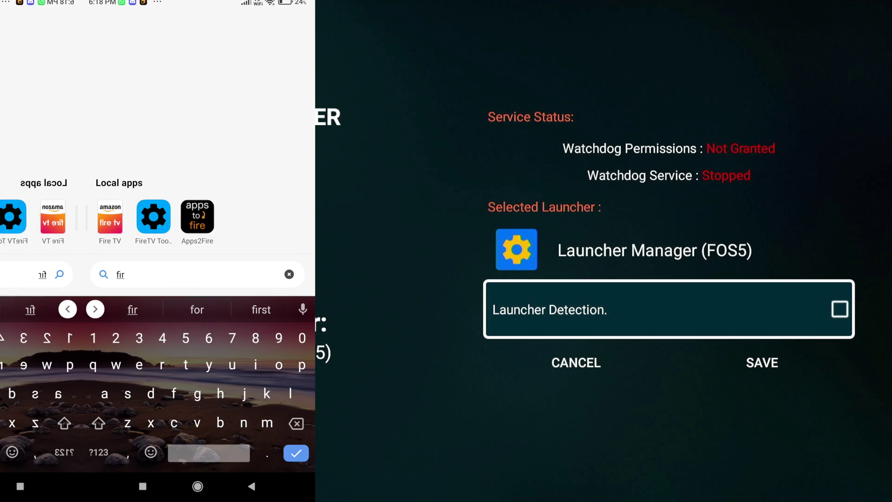
In FireTV Toolbox, connect to 192.168.1.4, allow USB debugging, and run Setup Launcher Manager
{"action": "left_click", "coordinate": [154, 216]}
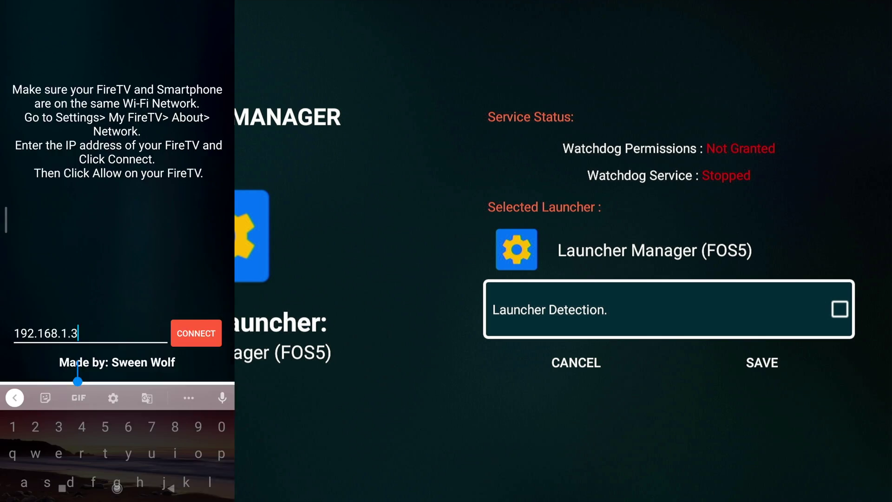
{"action": "key", "text": "BackSpace"}
{"action": "type", "text": "4"}
{"action": "left_click", "coordinate": [193, 410]}
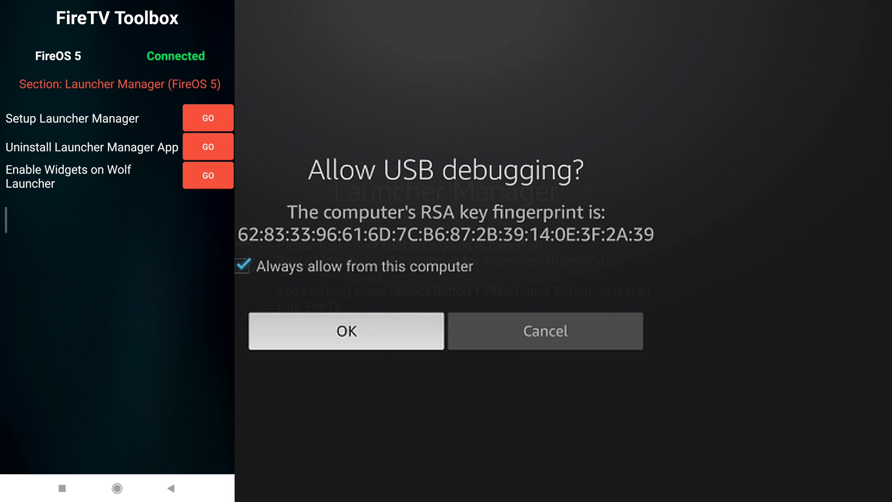
{"action": "key", "text": "Return"}
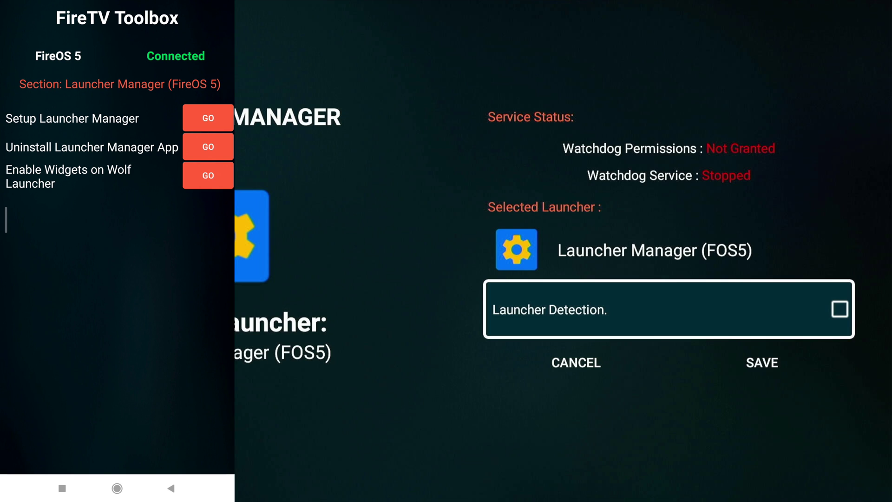
{"action": "left_click", "coordinate": [208, 118]}
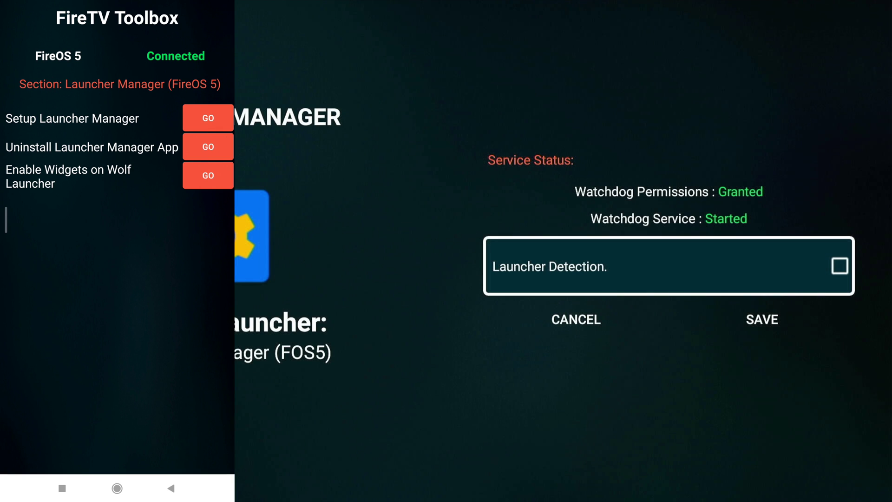
Check Launcher Detection, set Selected Launcher to Wolf Launcher, and save, restarting the Fire TV
{"action": "key", "text": "Return"}
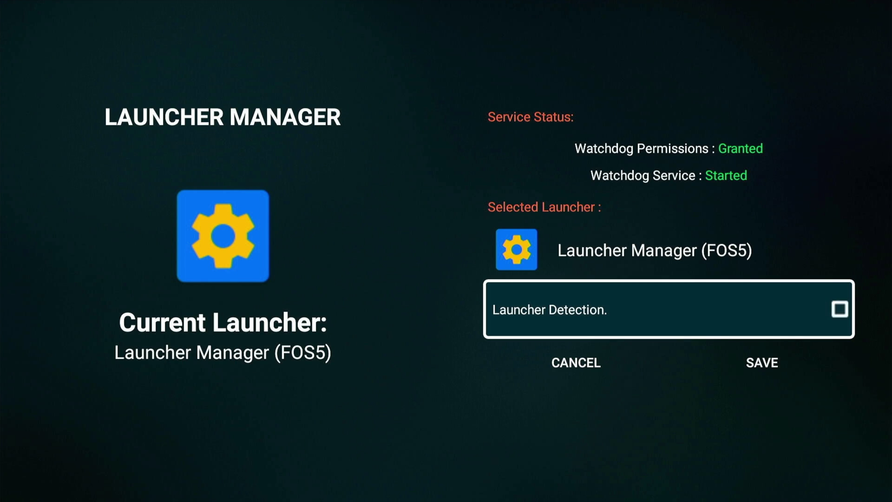
{"action": "key", "text": "Up"}
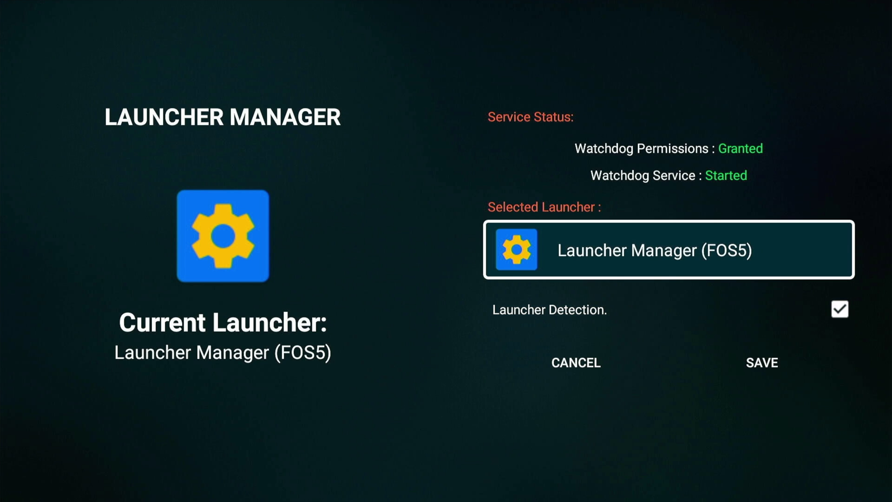
{"action": "key", "text": "Return"}
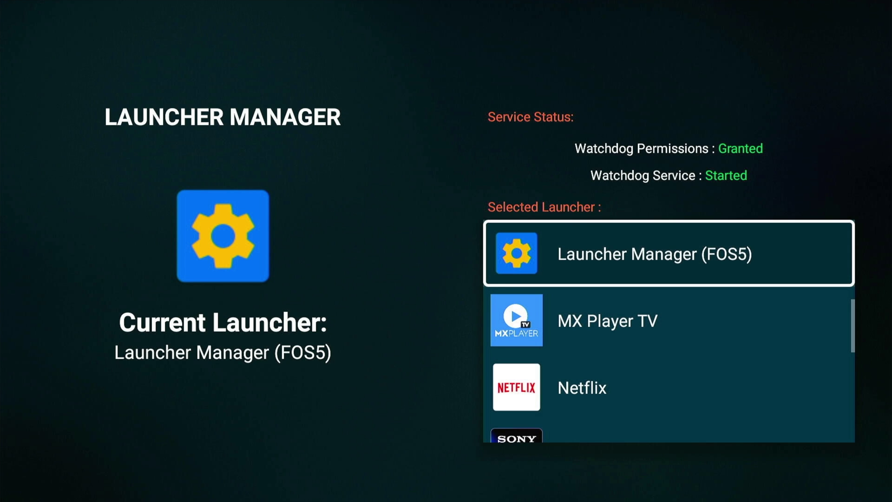
{"action": "key", "text": "Down"}
{"action": "key", "text": "Down"}
{"action": "key", "text": "Down"}
{"action": "key", "text": "Down"}
{"action": "key", "text": "Down"}
{"action": "key", "text": "Down"}
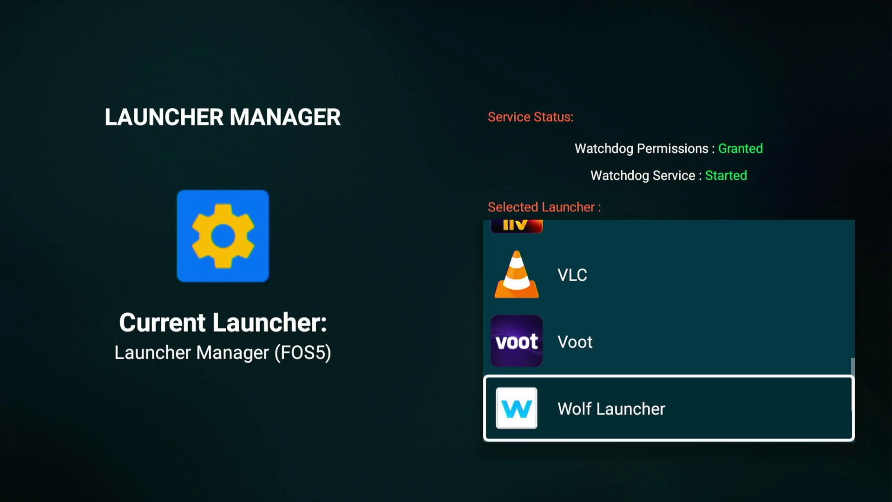
{"action": "key", "text": "Down"}
{"action": "key", "text": "Up"}
{"action": "key", "text": "Return"}
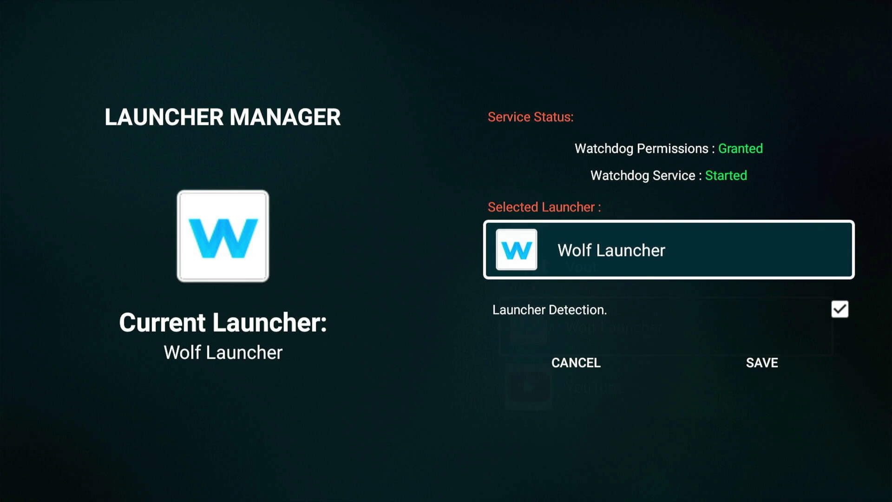
{"action": "key", "text": "Down"}
{"action": "key", "text": "Down"}
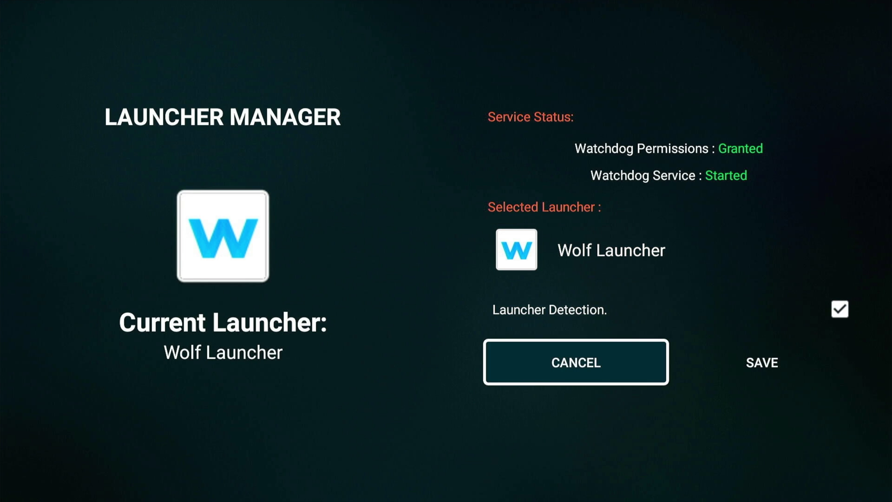
{"action": "key", "text": "Right"}
{"action": "key", "text": "Return"}
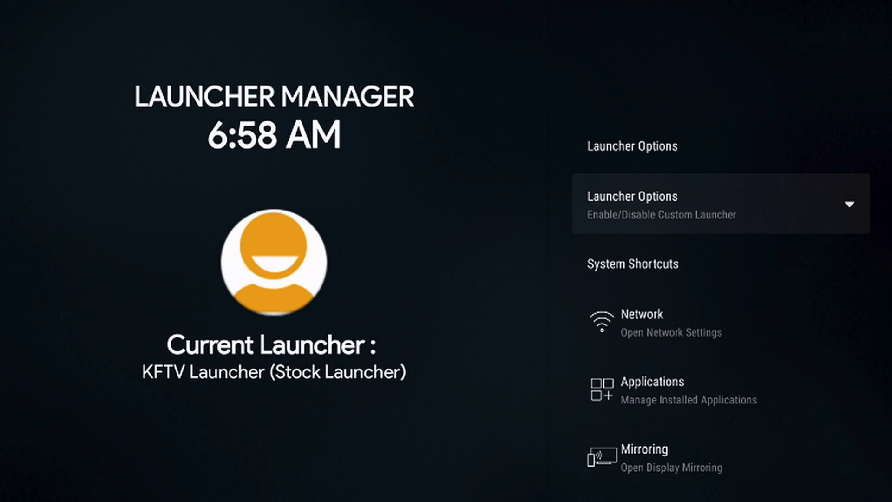
Choose Enable Custom Launcher under Launcher Options so Wolf Launcher becomes the home screen
{"action": "key", "text": "Return"}
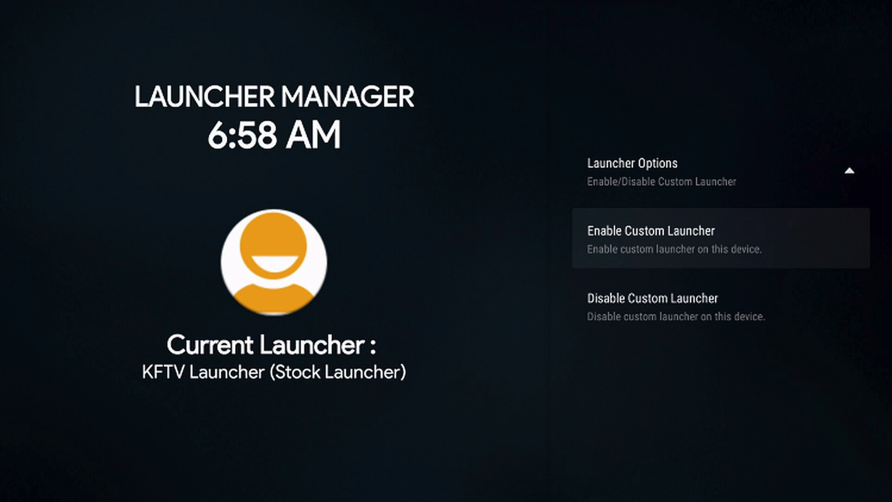
{"action": "key", "text": "Return"}
{"action": "key", "text": "Return"}
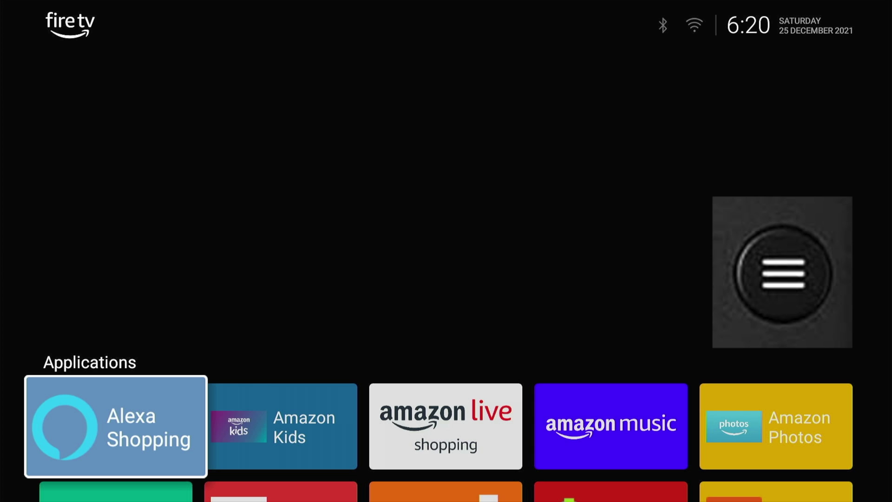
{"action": "key", "text": "Menu"}
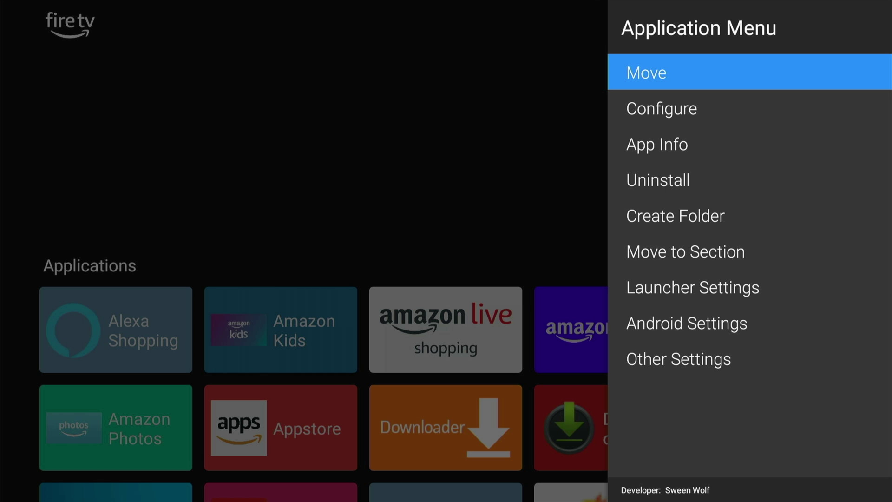
Via Launcher Settings > Wallpaper, pick the second wallhaven mountain image from Internal Storage > Downloader
{"action": "key", "text": "Down"}
{"action": "key", "text": "Down"}
{"action": "key", "text": "Down"}
{"action": "key", "text": "Down"}
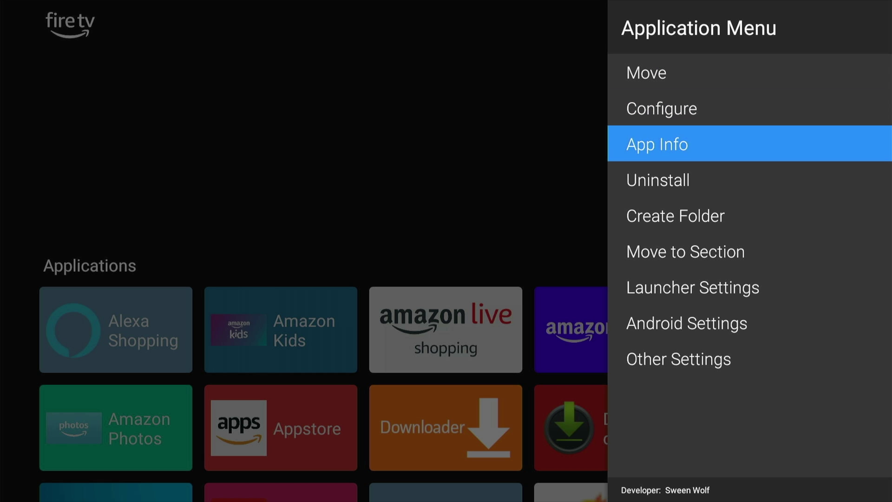
{"action": "key", "text": "Down"}
{"action": "key", "text": "Down"}
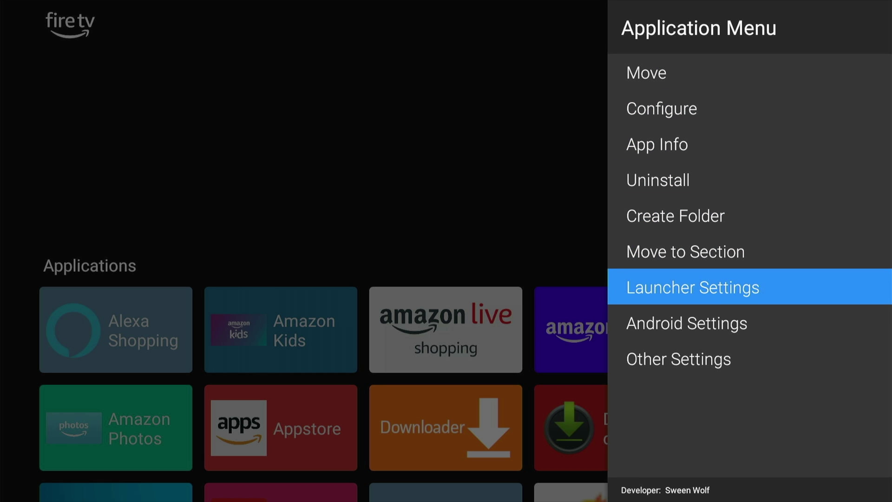
{"action": "key", "text": "Return"}
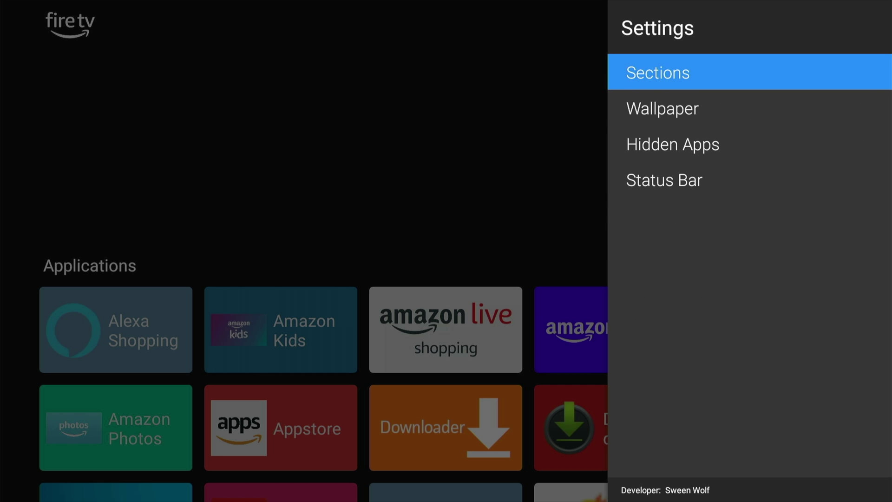
{"action": "key", "text": "Down"}
{"action": "key", "text": "Return"}
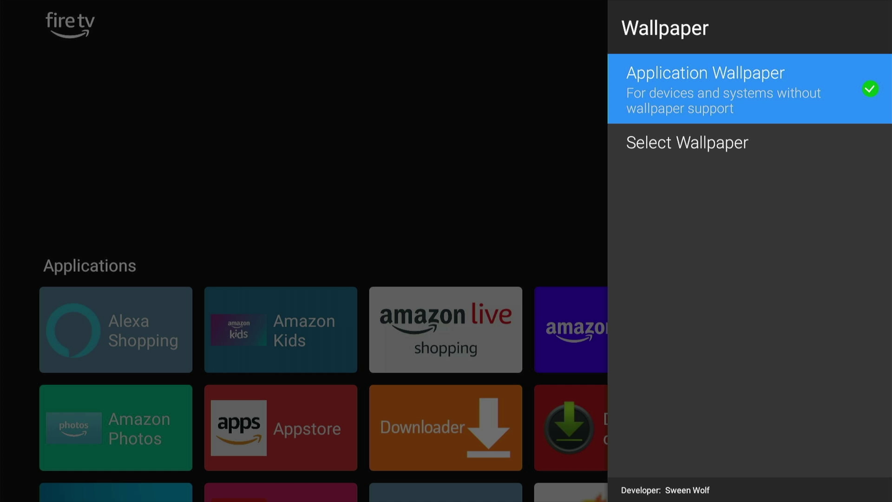
{"action": "key", "text": "Down"}
{"action": "key", "text": "Return"}
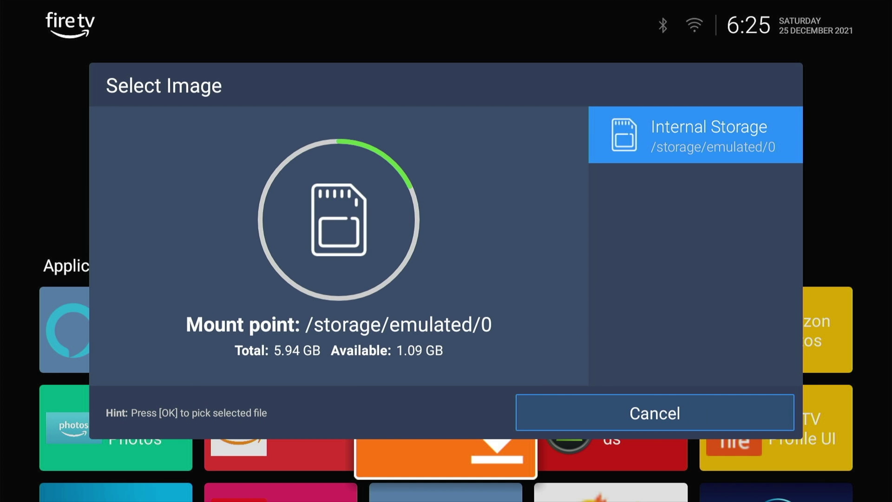
{"action": "key", "text": "Return"}
{"action": "key", "text": "Down"}
{"action": "key", "text": "Down"}
{"action": "key", "text": "Down"}
{"action": "key", "text": "Down"}
{"action": "key", "text": "Down"}
{"action": "key", "text": "Down"}
{"action": "key", "text": "Down"}
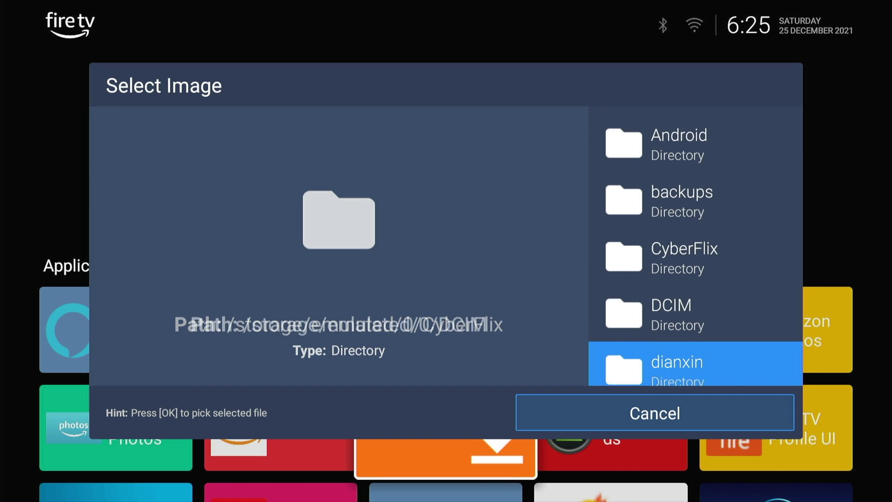
{"action": "key", "text": "Down"}
{"action": "key", "text": "Down"}
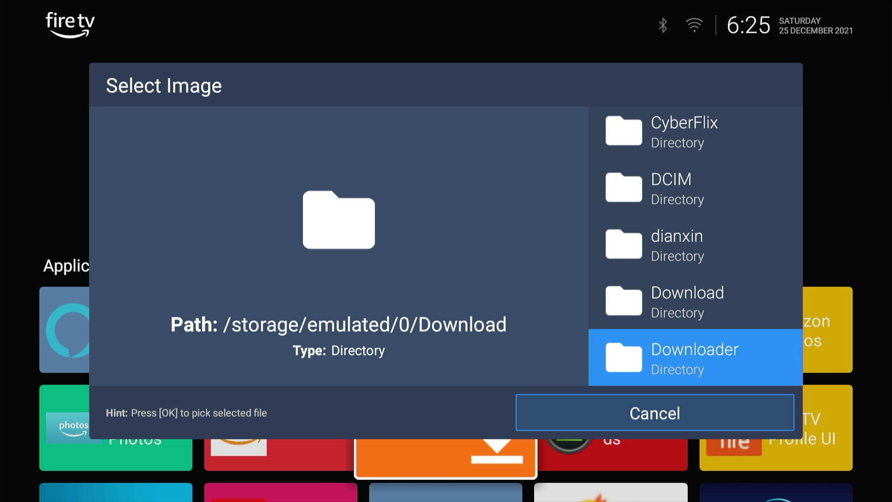
{"action": "key", "text": "Return"}
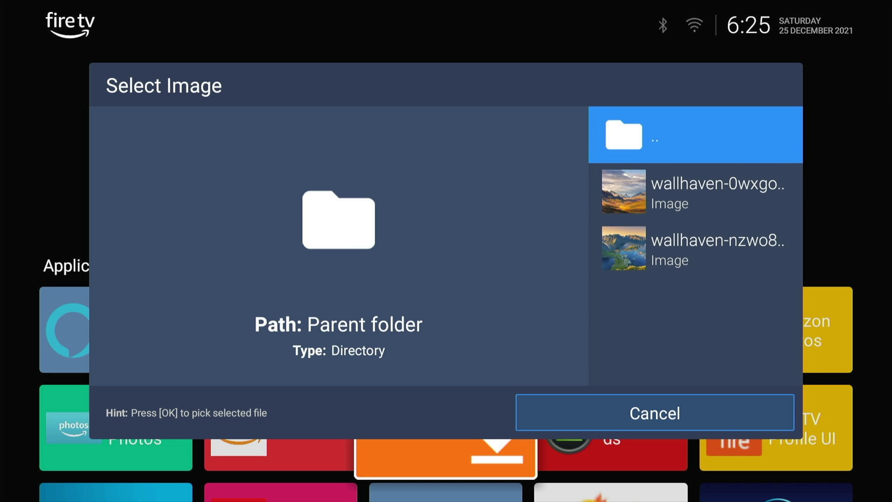
{"action": "key", "text": "Down"}
{"action": "key", "text": "Down"}
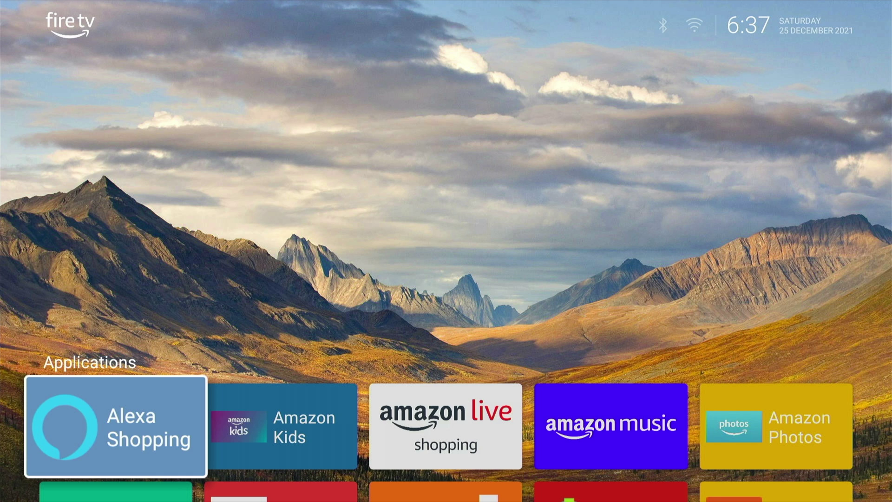
Place a Weather 4x2 Widget in the left widget area above the tiles
{"action": "key", "text": "Up"}
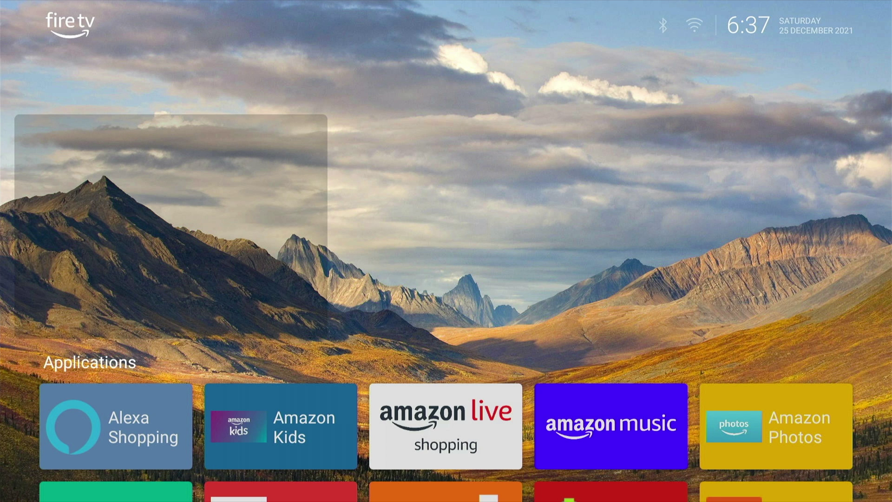
{"action": "key", "text": "Right"}
{"action": "key", "text": "Right"}
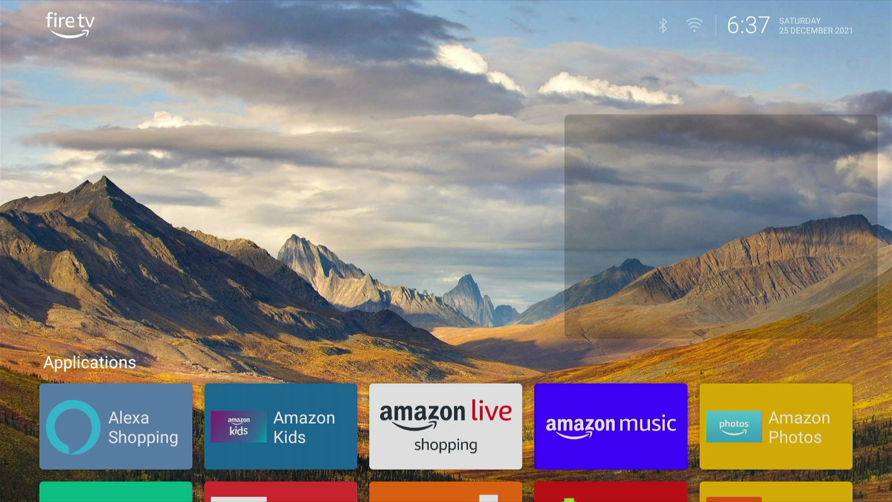
{"action": "key", "text": "Left"}
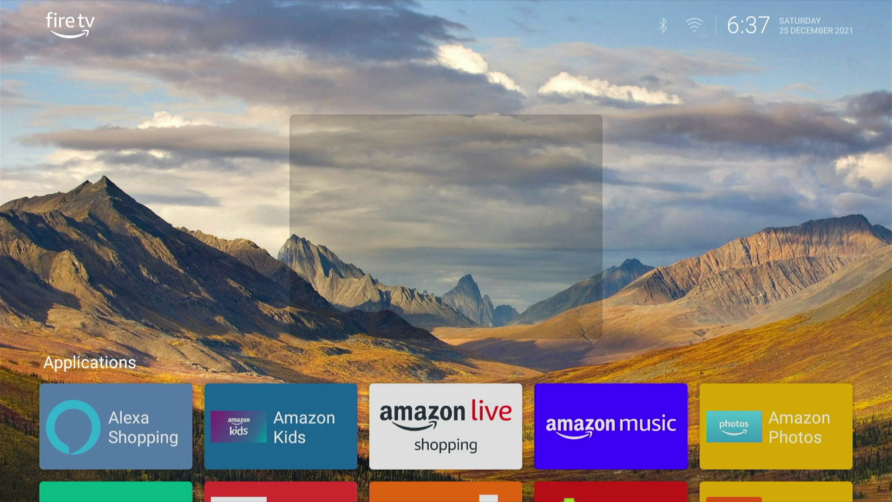
{"action": "key", "text": "Left"}
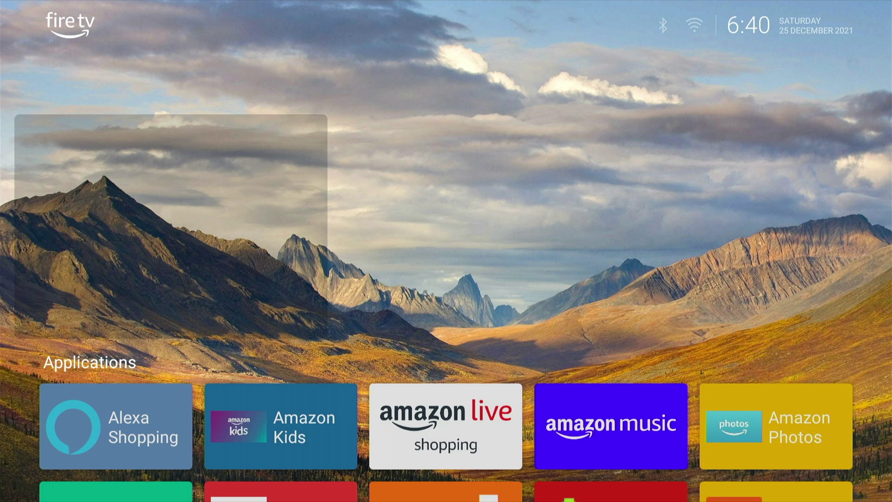
{"action": "key", "text": "Return"}
{"action": "key", "text": "Down"}
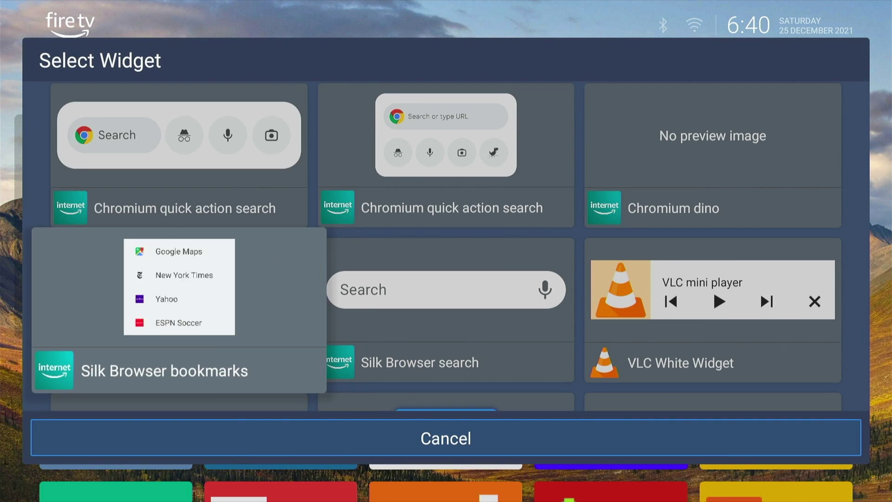
{"action": "key", "text": "Down"}
{"action": "key", "text": "Down"}
{"action": "key", "text": "Up"}
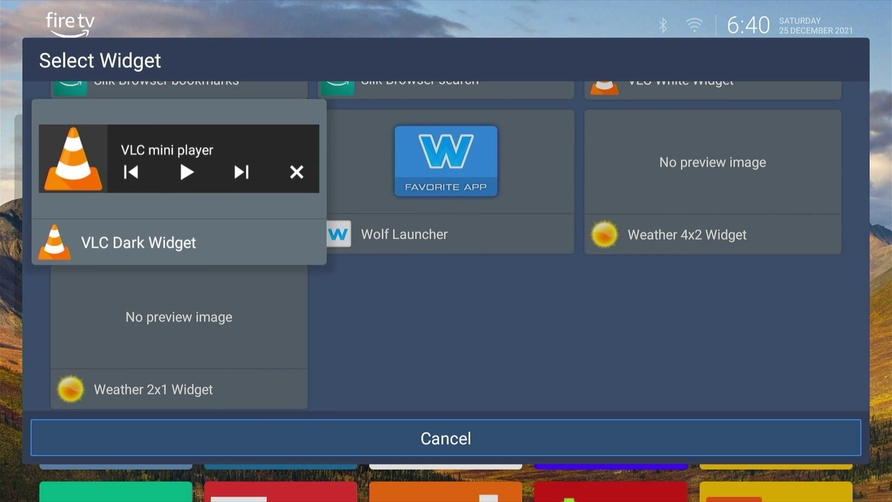
{"action": "key", "text": "Right"}
{"action": "key", "text": "Right"}
{"action": "key", "text": "Return"}
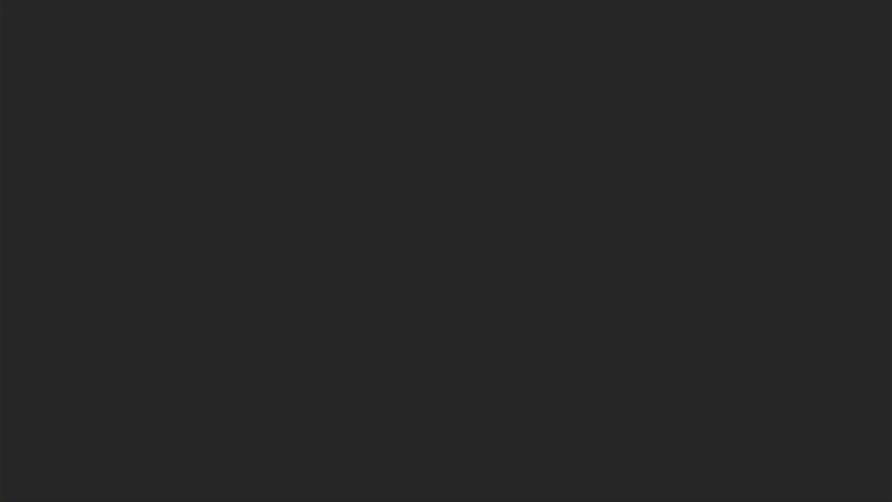
Keep Jamnagar, IN as the widget's location, showing 25° and Clear Sky
{"action": "key", "text": "Left"}
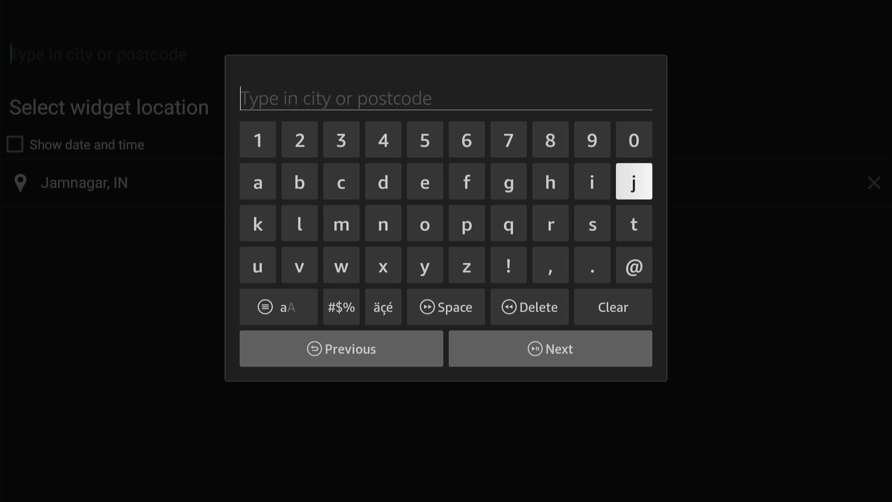
{"action": "key", "text": "Down"}
{"action": "key", "text": "Down"}
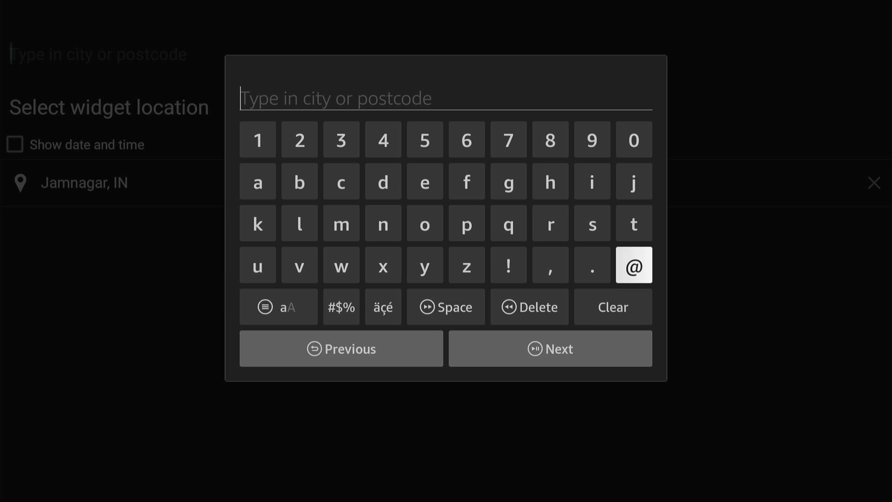
{"action": "key", "text": "Down"}
{"action": "key", "text": "Down"}
{"action": "key", "text": "Down"}
{"action": "key", "text": "Left"}
{"action": "key", "text": "Down"}
{"action": "key", "text": "Down"}
{"action": "key", "text": "Down"}
{"action": "key", "text": "Down"}
{"action": "key", "text": "Down"}
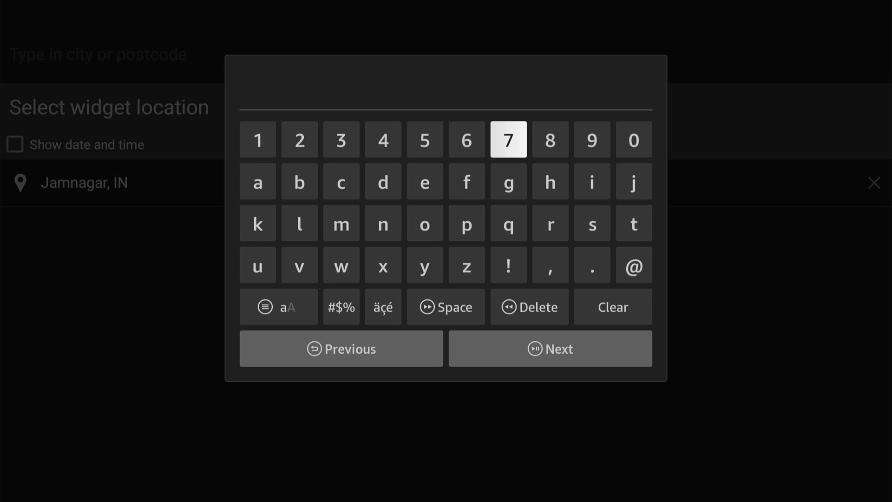
{"action": "key", "text": "Left"}
{"action": "key", "text": "Left"}
{"action": "key", "text": "Up"}
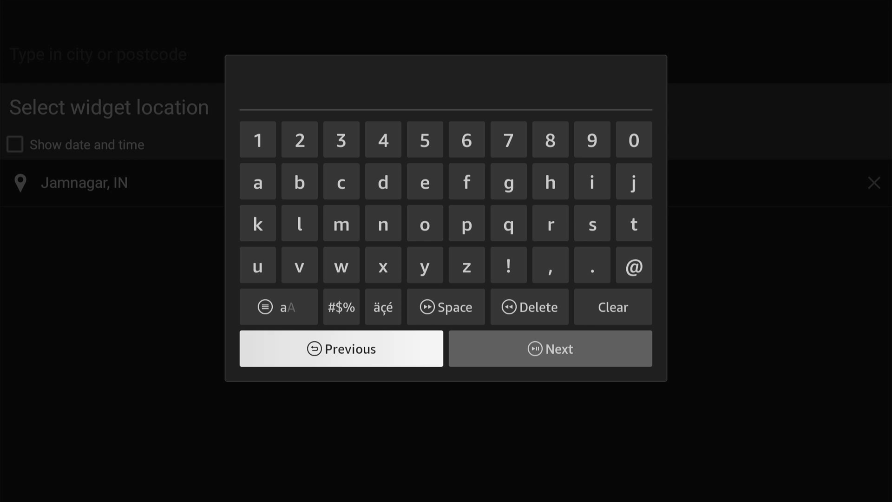
{"action": "key", "text": "Right"}
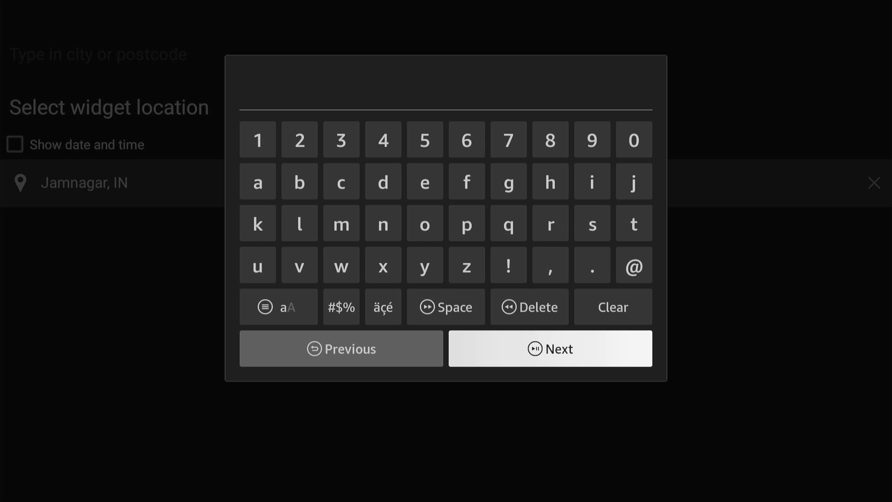
{"action": "key", "text": "Return"}
{"action": "key", "text": "Return"}
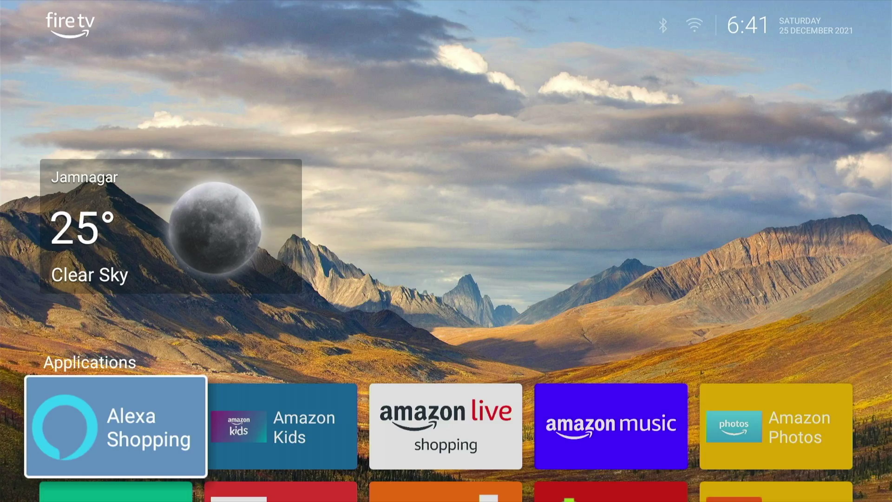
Tick Alexa Shopping and Amazon Kids in Launcher Settings' Hidden Apps list to hide them
{"action": "key", "text": "Menu"}
{"action": "key", "text": "Down"}
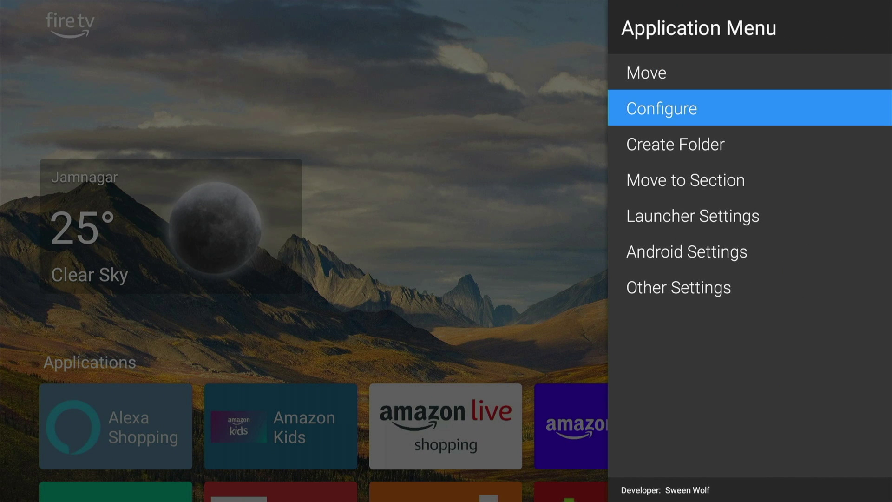
{"action": "key", "text": "Down"}
{"action": "key", "text": "Down"}
{"action": "key", "text": "Down"}
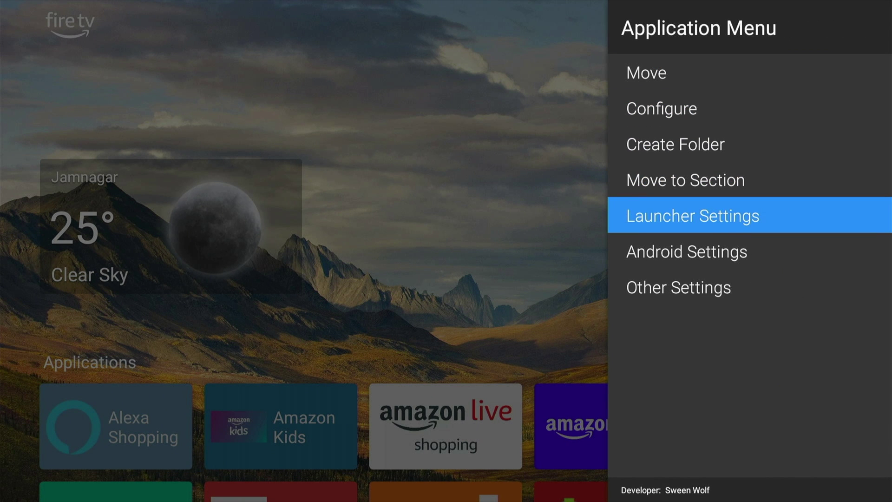
{"action": "key", "text": "Return"}
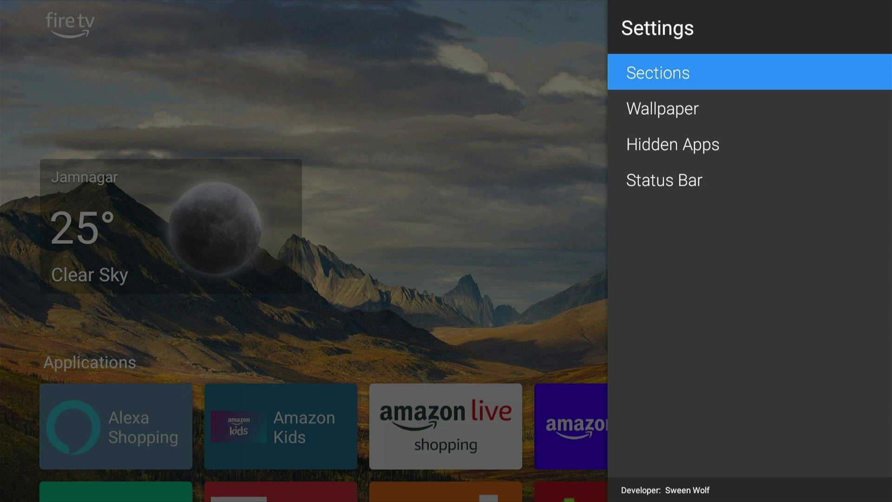
{"action": "key", "text": "Down"}
{"action": "key", "text": "Down"}
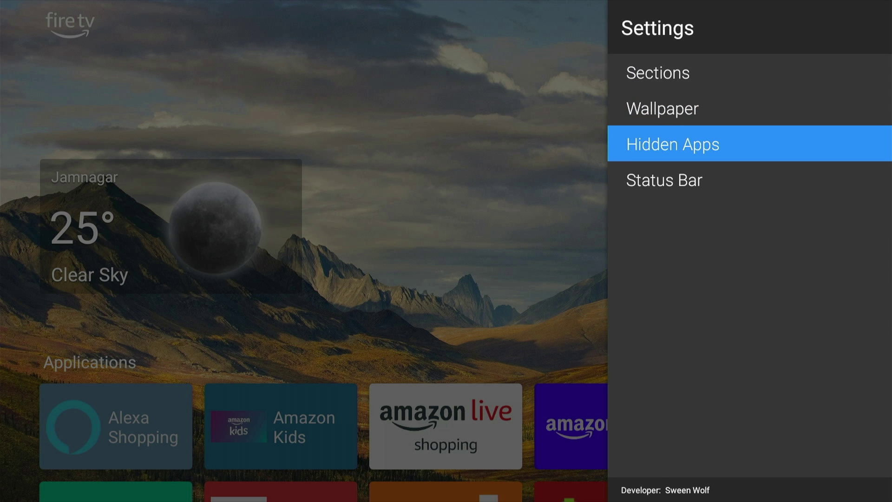
{"action": "key", "text": "Return"}
{"action": "key", "text": "Return"}
{"action": "key", "text": "Down"}
{"action": "key", "text": "Return"}
{"action": "key", "text": "Down"}
{"action": "key", "text": "Return"}
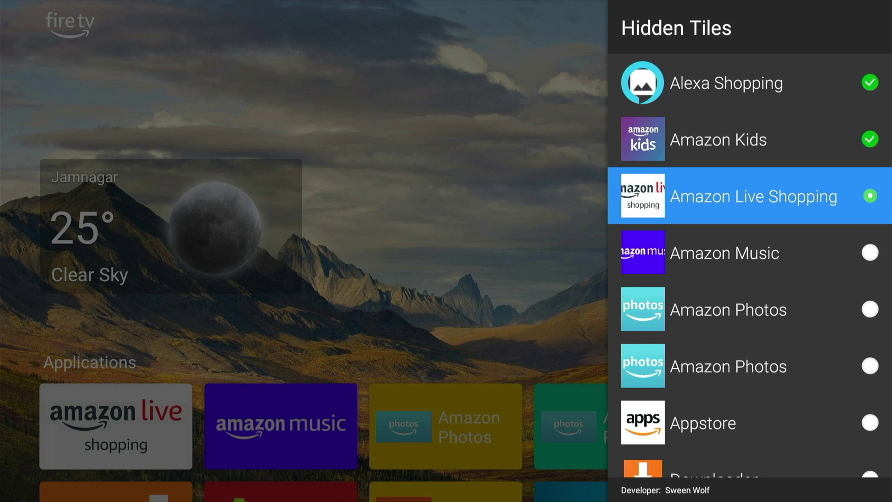
{"action": "key", "text": "Down"}
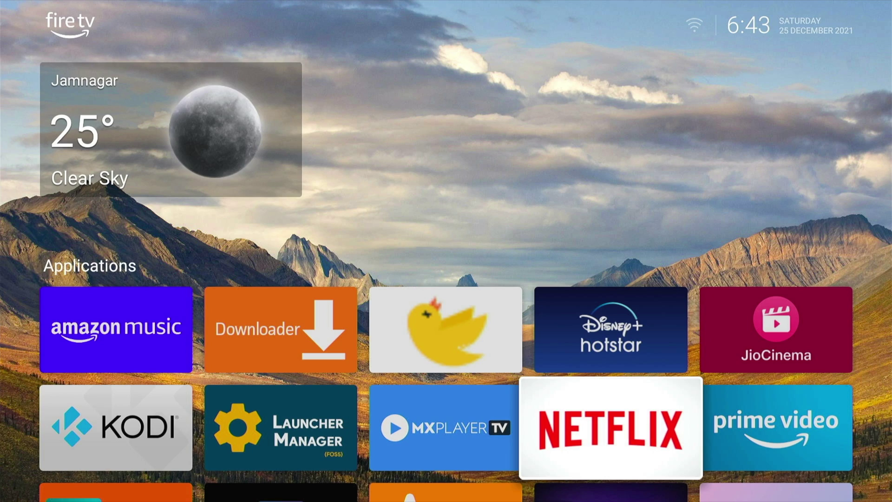
Move the Netflix tile into the first slot, ahead of Prime Video and Kodi
{"action": "key", "text": "Menu"}
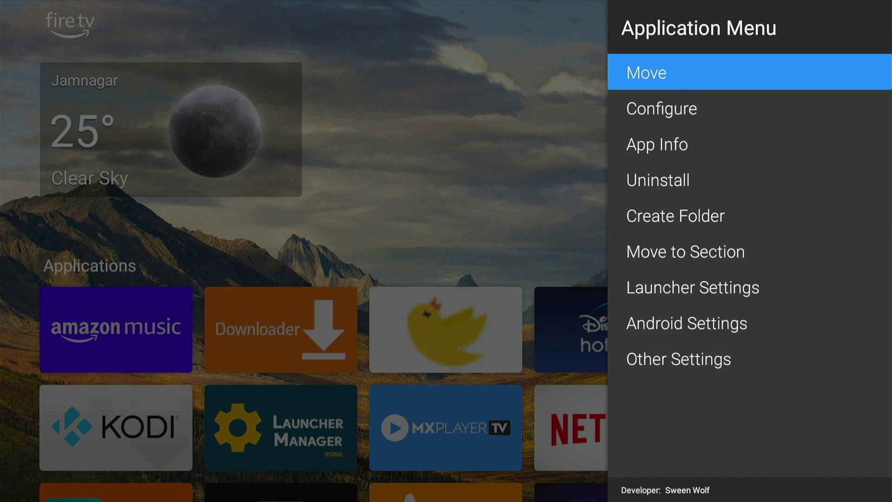
{"action": "key", "text": "Return"}
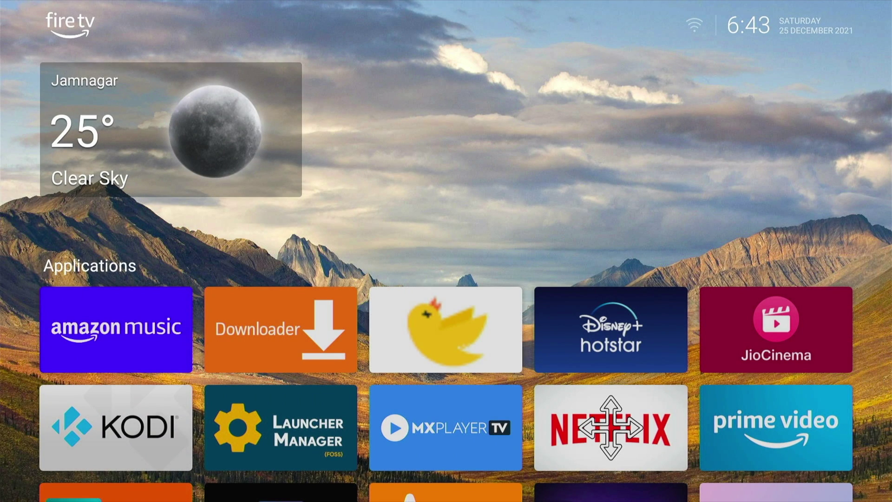
{"action": "key", "text": "Left"}
{"action": "key", "text": "Left"}
{"action": "key", "text": "Left"}
{"action": "key", "text": "Up"}
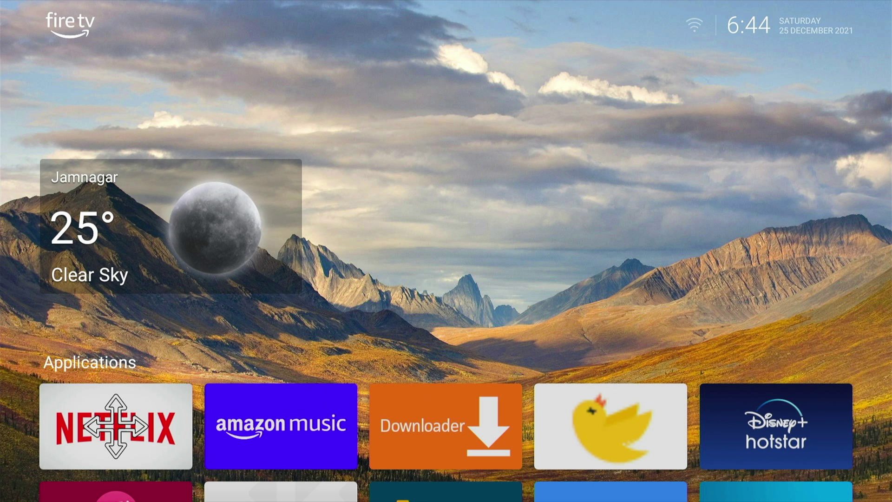
{"action": "key", "text": "Return"}
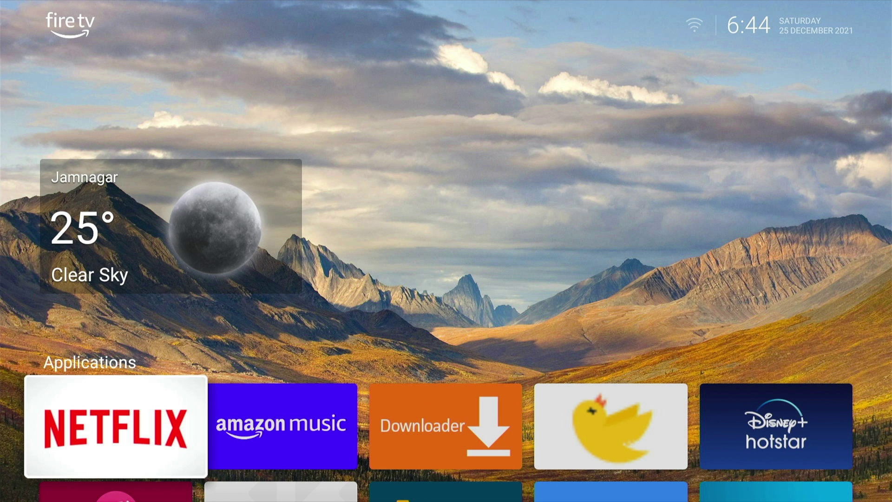
{"action": "key", "text": "Down"}
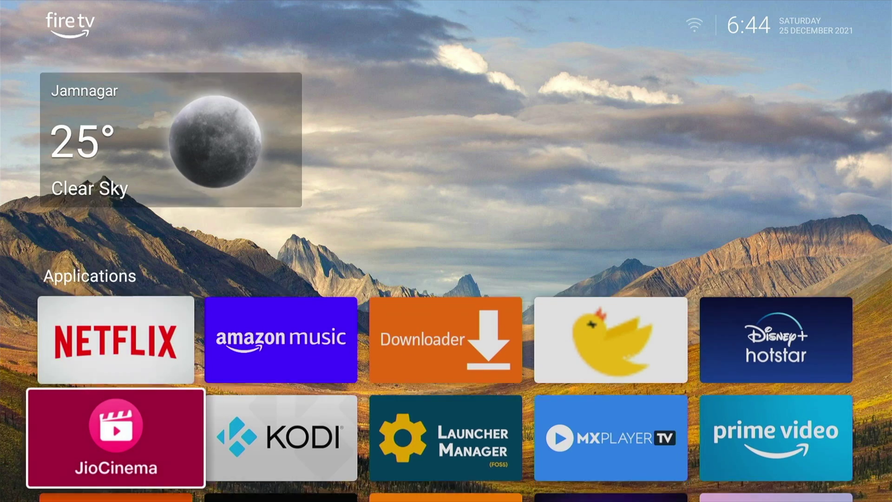
{"action": "key", "text": "Right"}
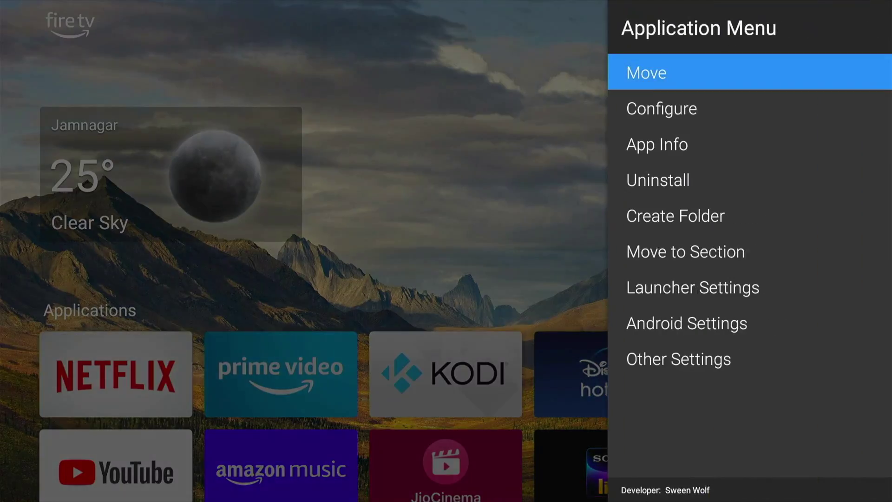
Go to Launcher Settings > Sections > Manage Sections to list Widgets and Applications
{"action": "key", "text": "Down"}
{"action": "key", "text": "Down"}
{"action": "key", "text": "Down"}
{"action": "key", "text": "Down"}
{"action": "key", "text": "Down"}
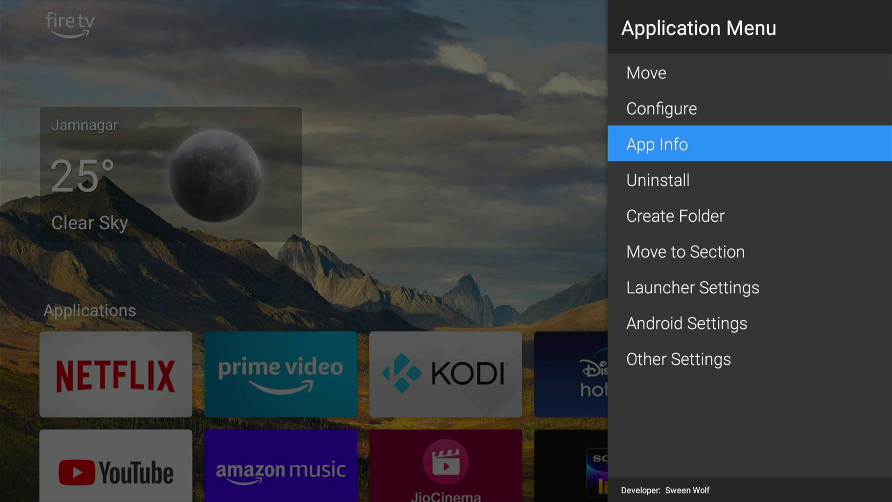
{"action": "key", "text": "Down"}
{"action": "key", "text": "Return"}
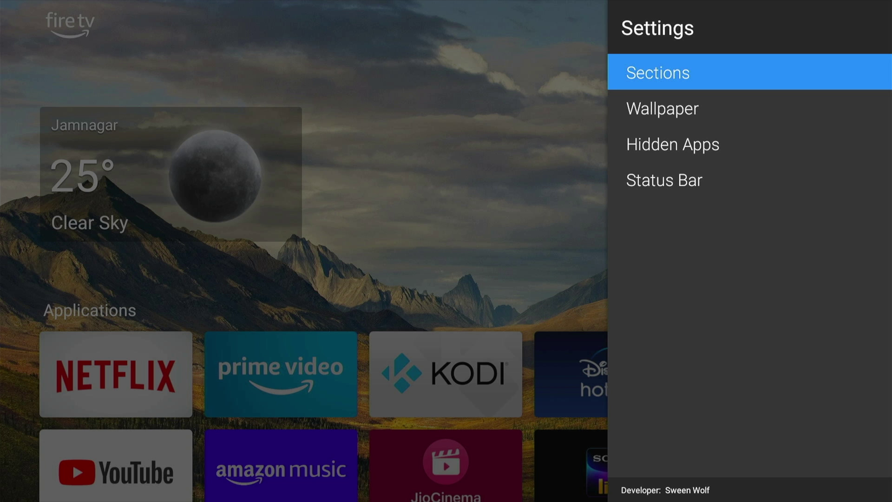
{"action": "key", "text": "Return"}
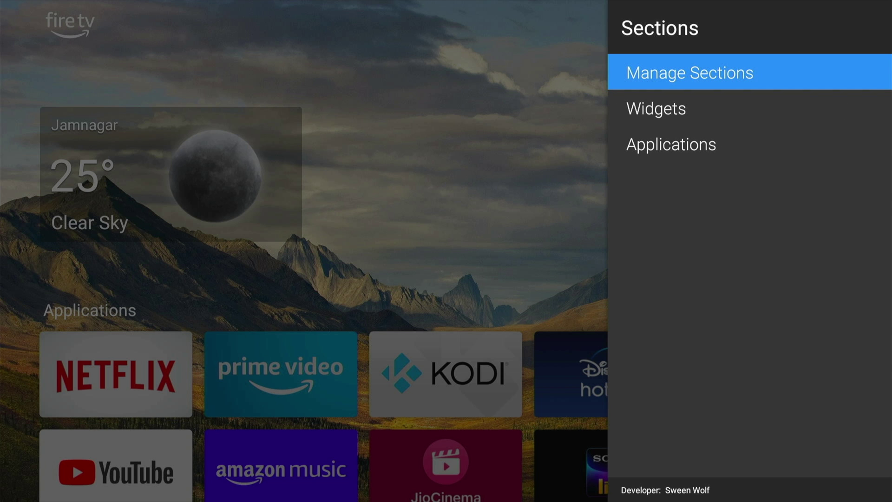
{"action": "key", "text": "Return"}
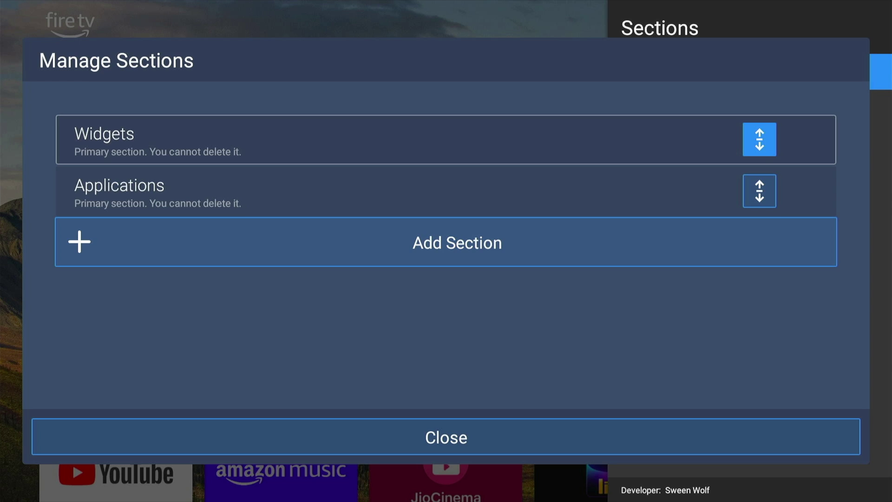